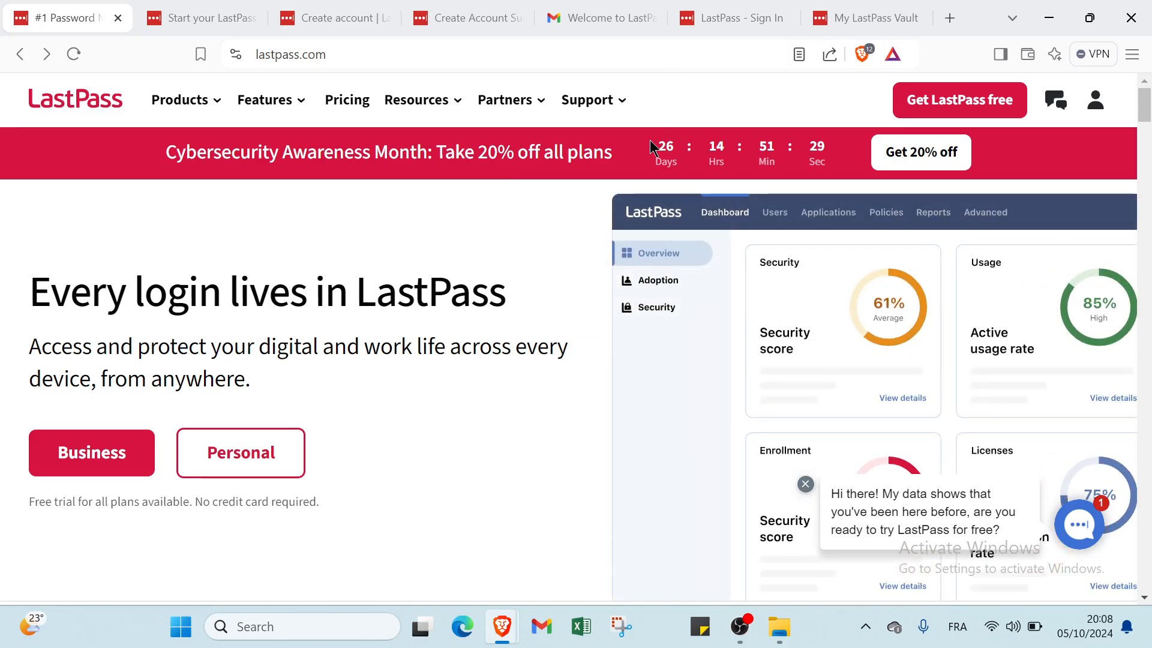
# Step: Read through the LastPass homepage from its web address and introduction to the password, security and compliance features
pyautogui.click(347, 54)
pyautogui.click(386, 54)
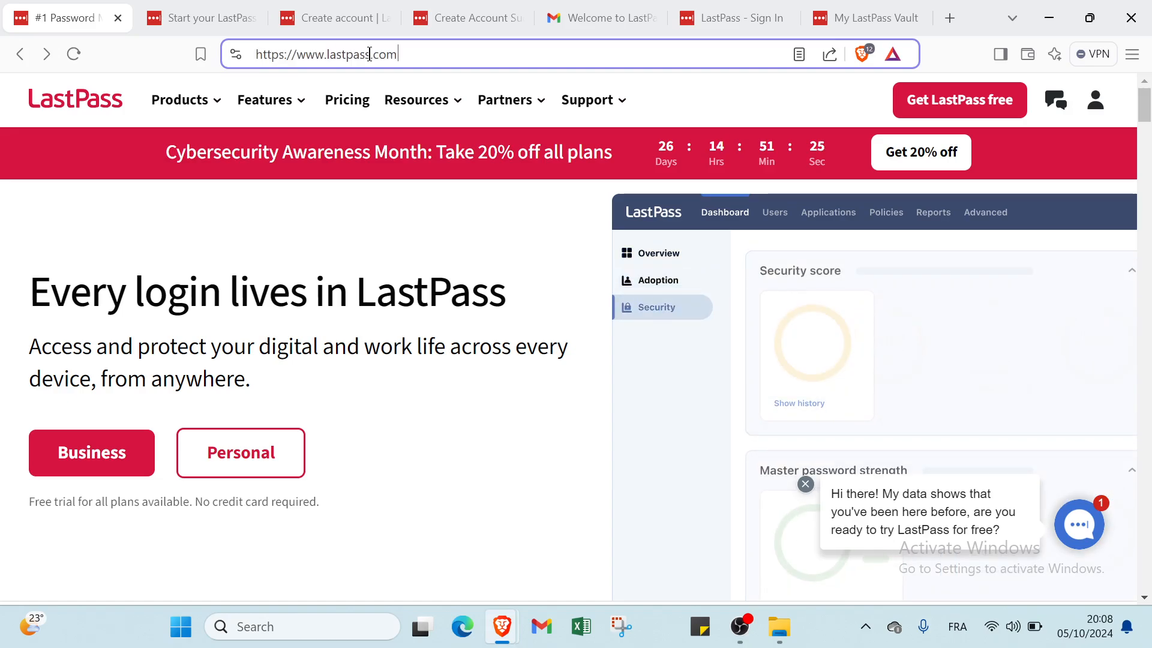
pyautogui.moveTo(416, 99)
pyautogui.scroll(-3, 465, 342)
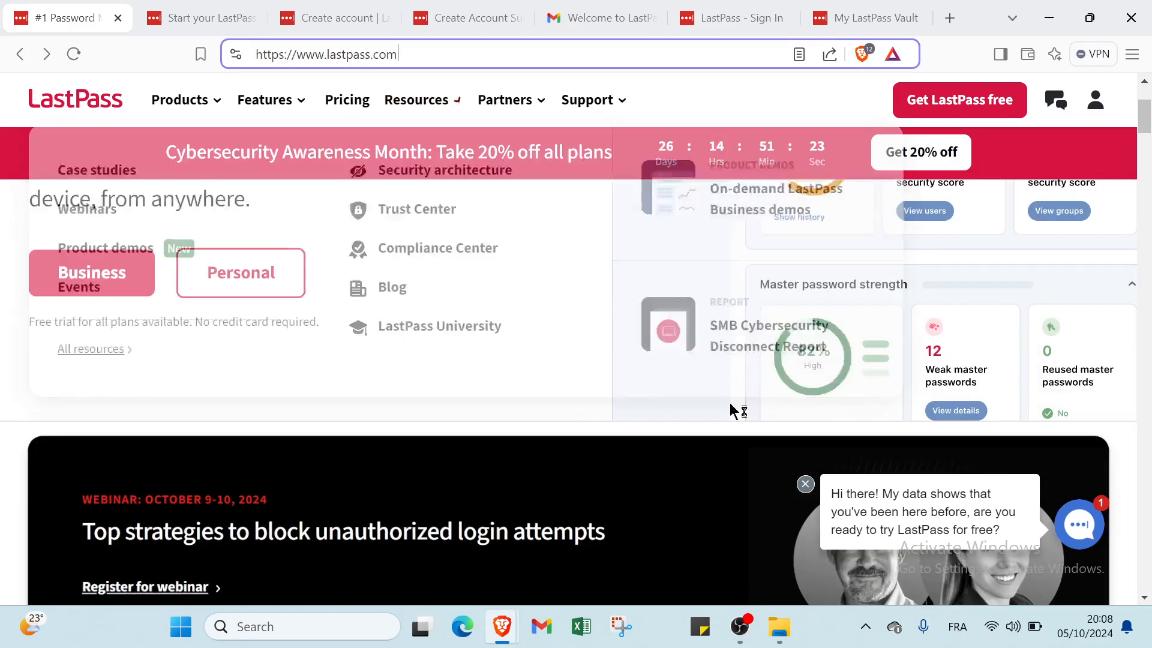
pyautogui.scroll(-2, 626, 336)
pyautogui.scroll(-2, 625, 336)
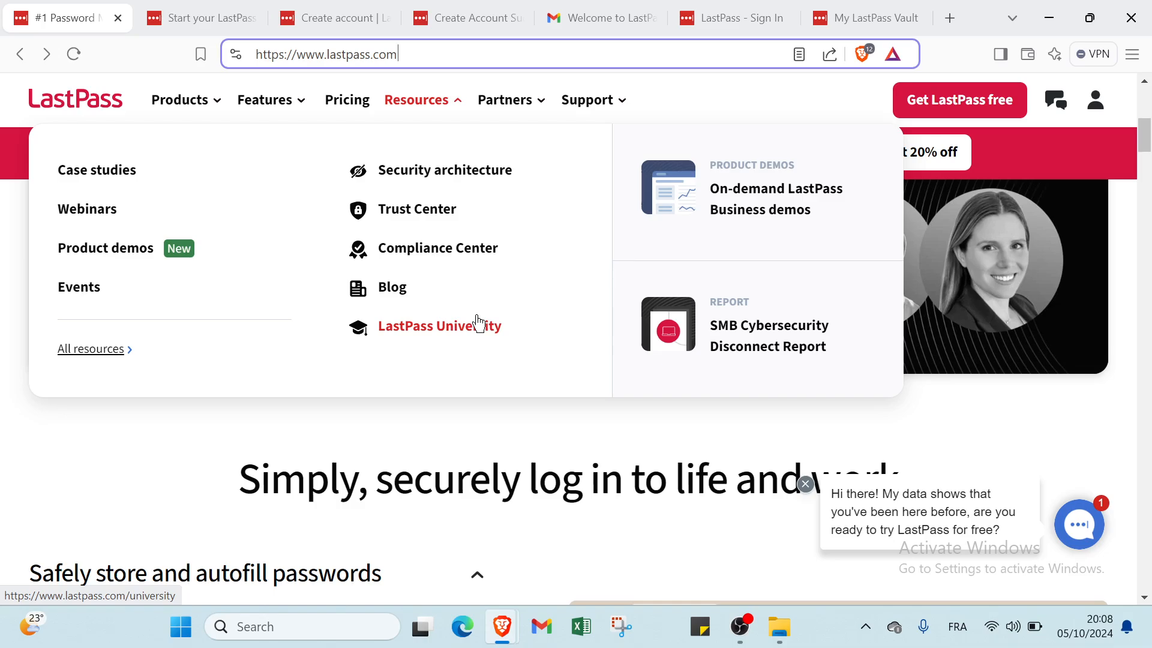
pyautogui.scroll(-2, 477, 327)
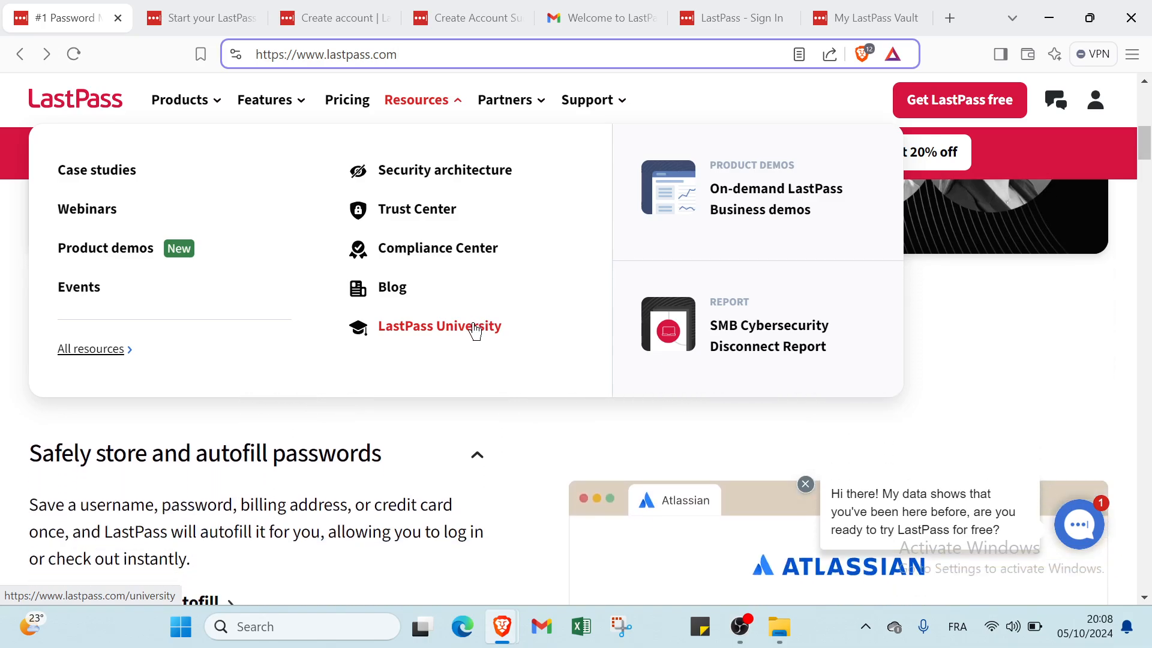
pyautogui.scroll(-6, 475, 331)
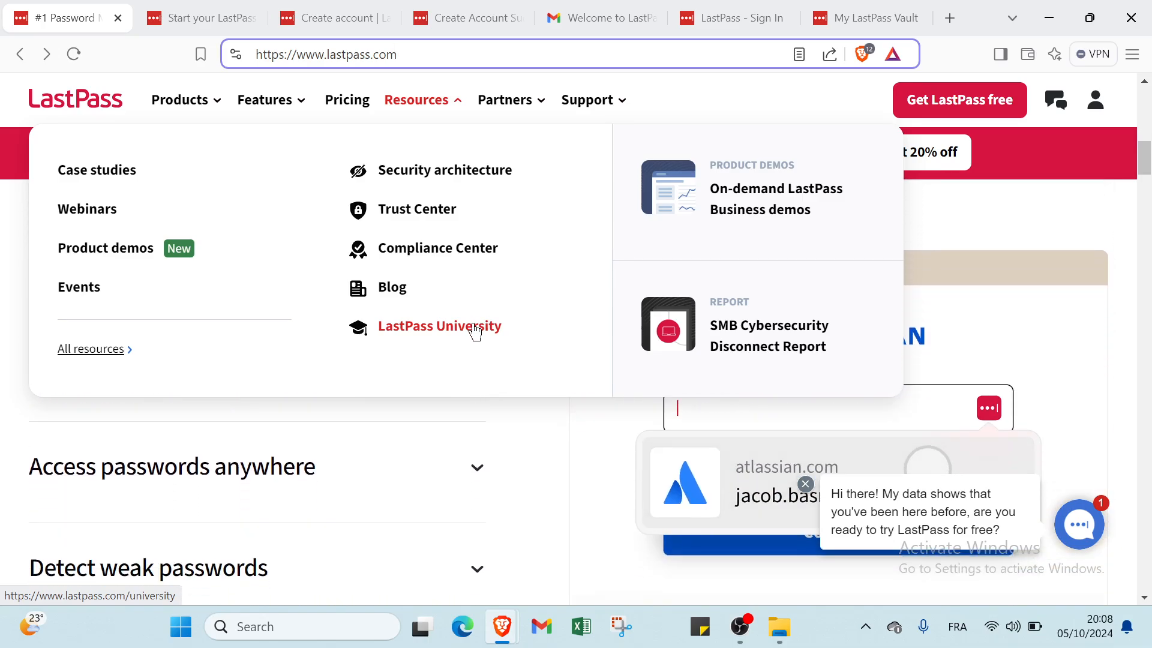
pyautogui.scroll(-3, 476, 331)
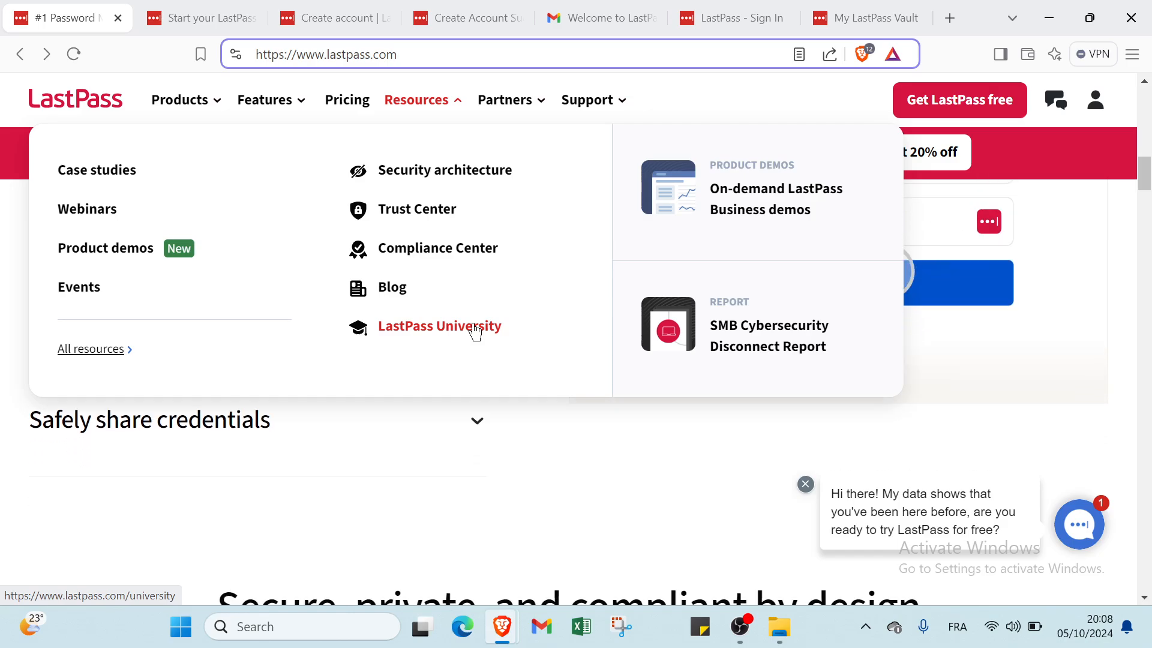
pyautogui.scroll(-3, 475, 332)
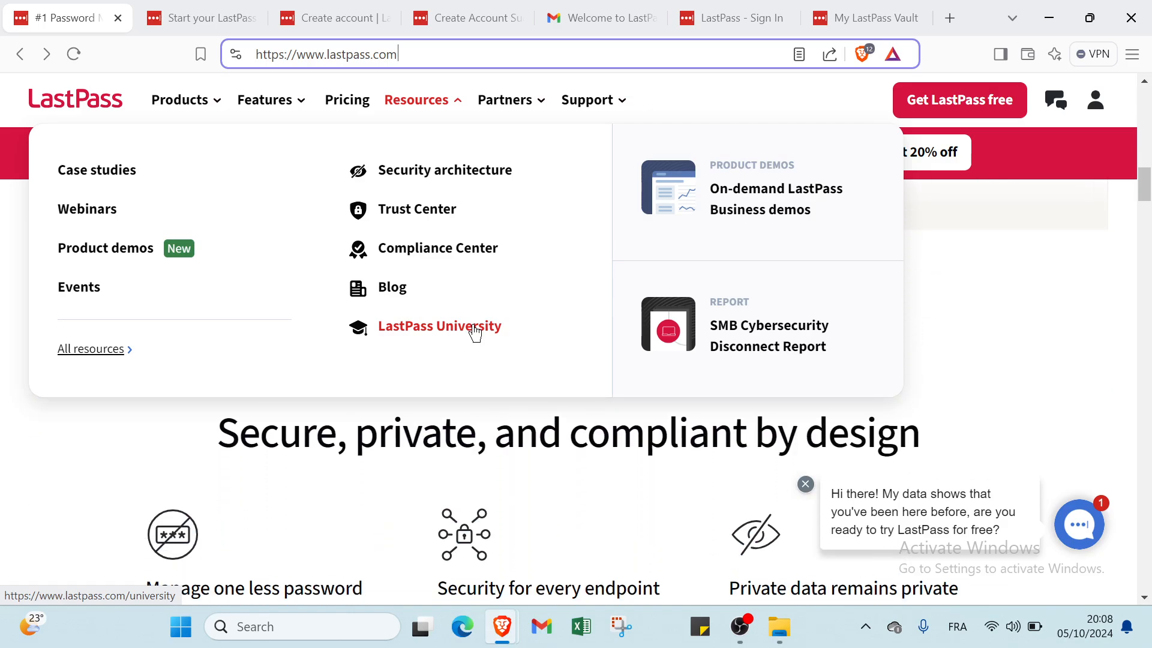
pyautogui.scroll(-4, 475, 331)
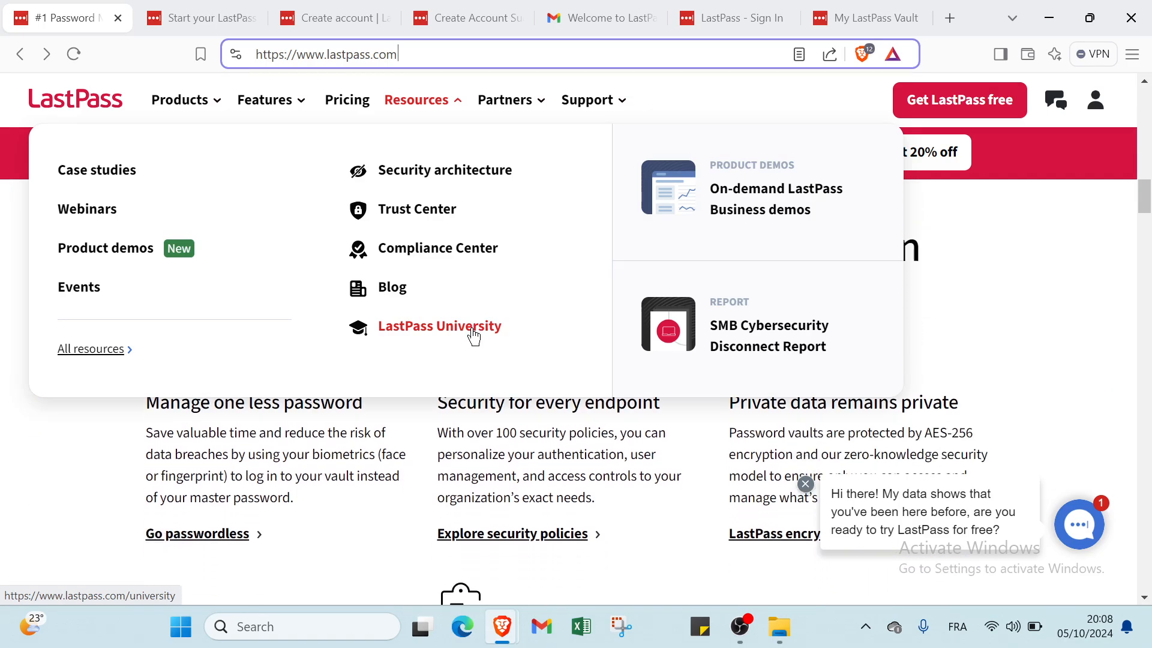
pyautogui.scroll(-1, 474, 336)
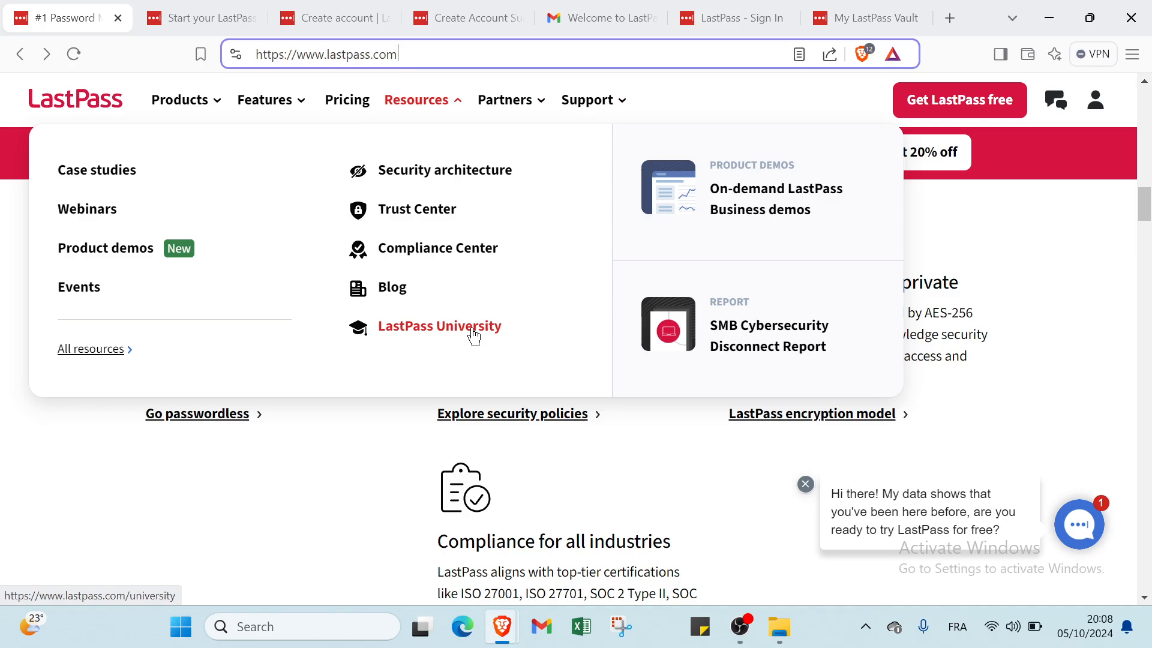
pyautogui.scroll(-2, 474, 336)
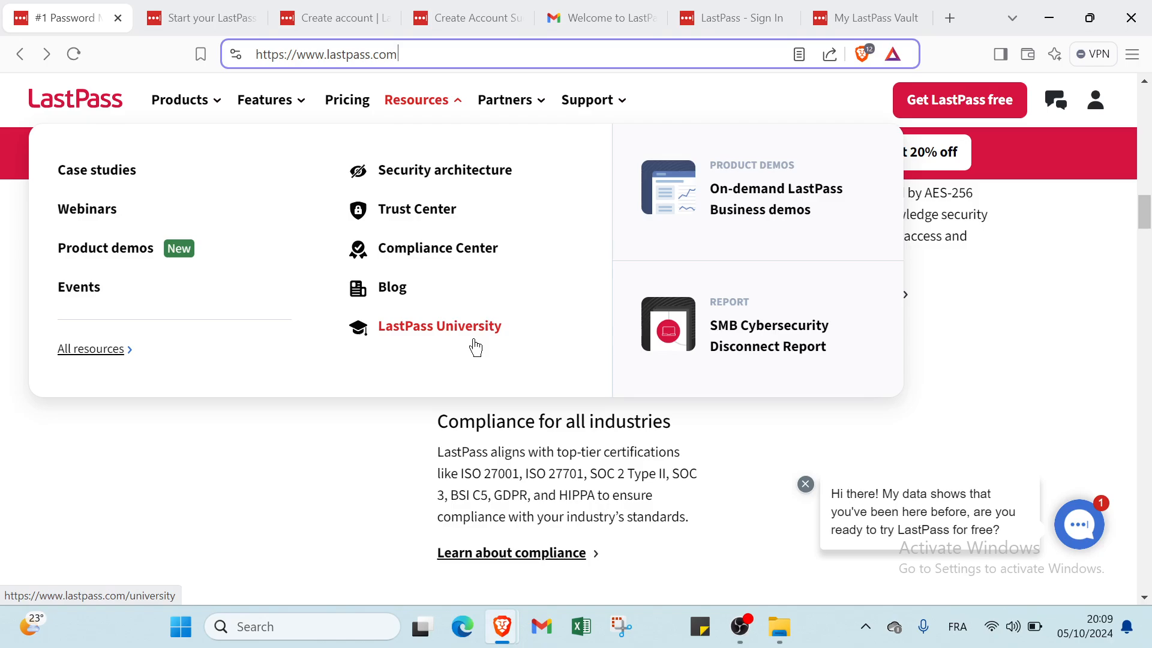
pyautogui.scroll(-2, 476, 347)
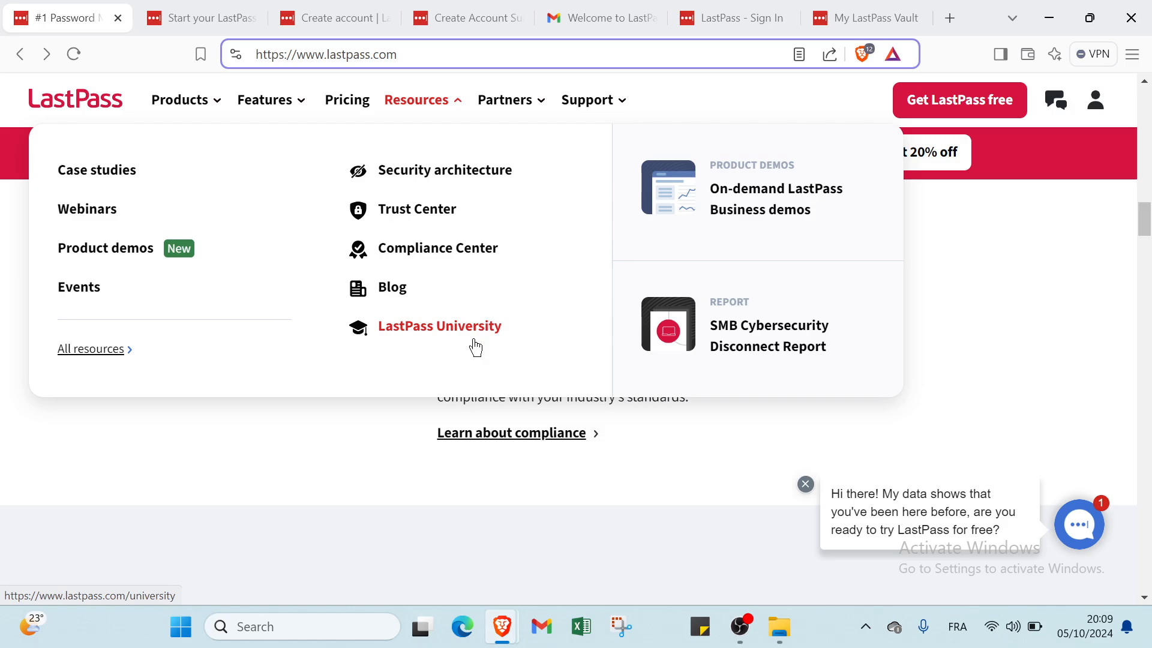
pyautogui.scroll(-1, 476, 346)
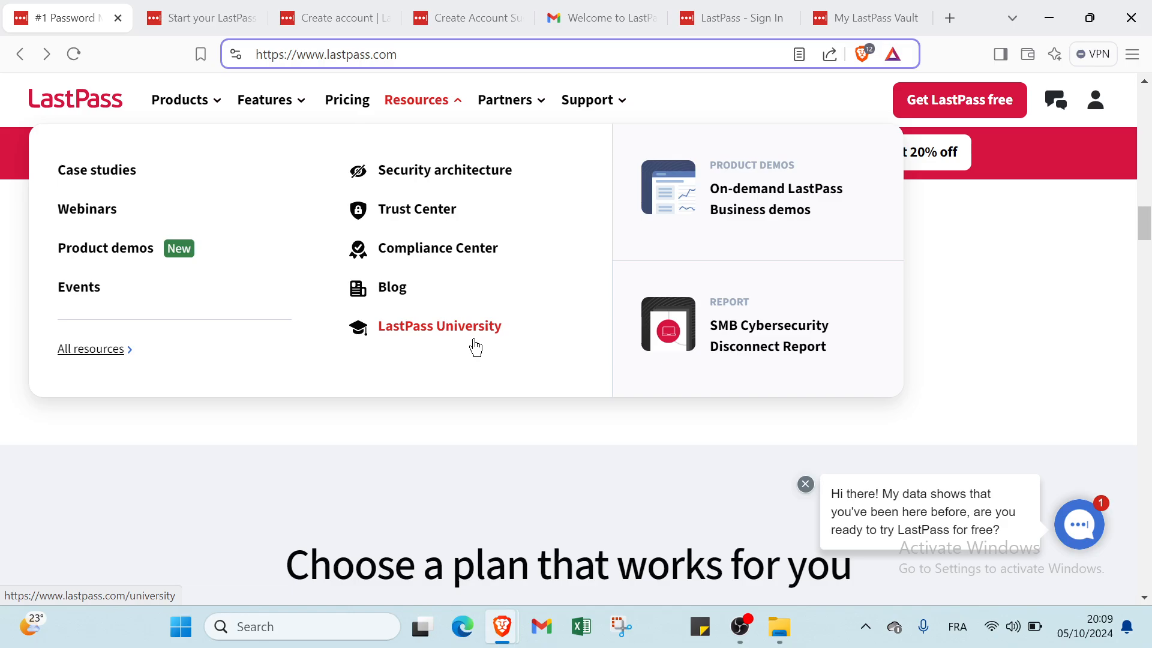
# Step: Review the Premium, Families and Teams plans and their included features on the homepage
pyautogui.scroll(-6, 444, 444)
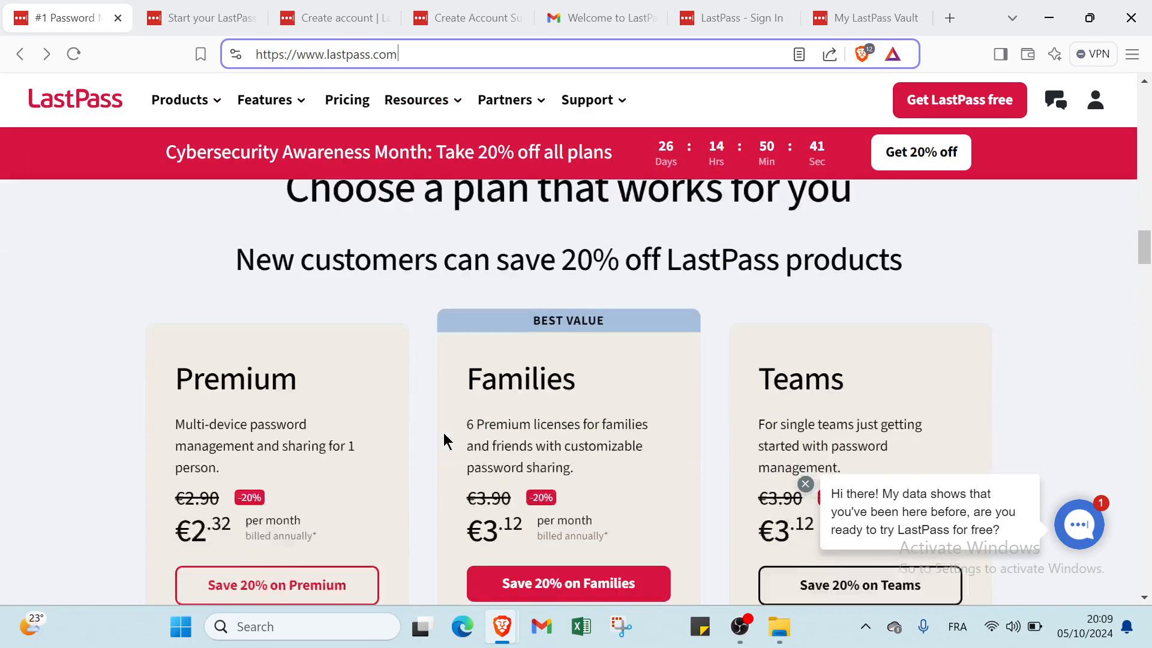
pyautogui.scroll(-7, 445, 441)
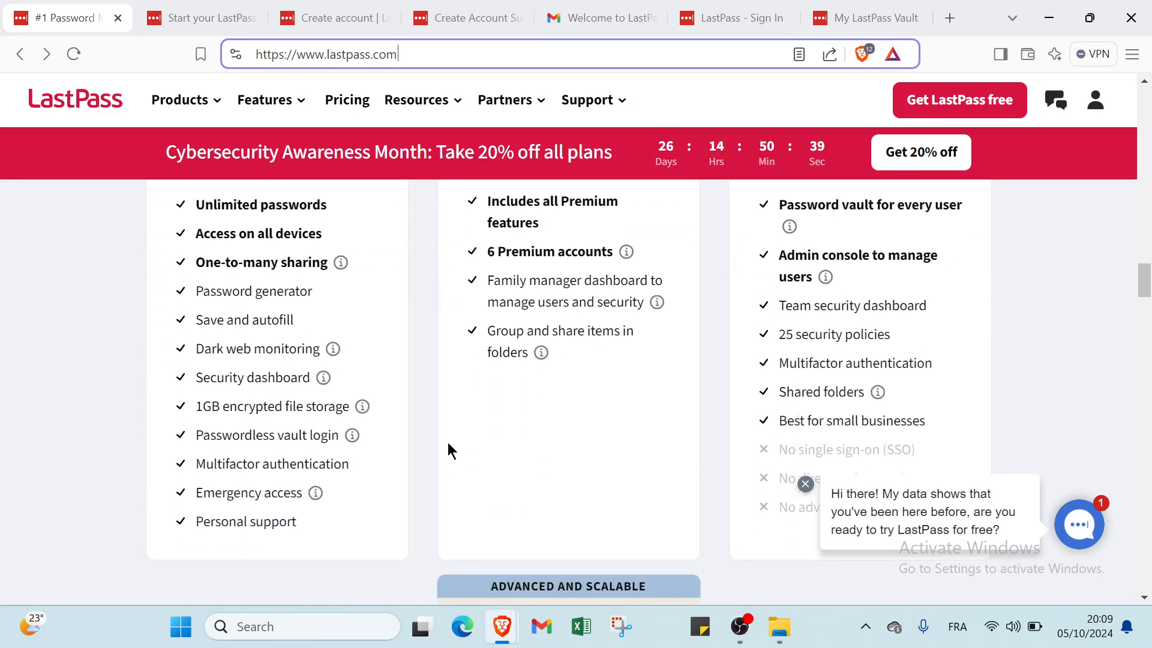
pyautogui.scroll(15, 451, 451)
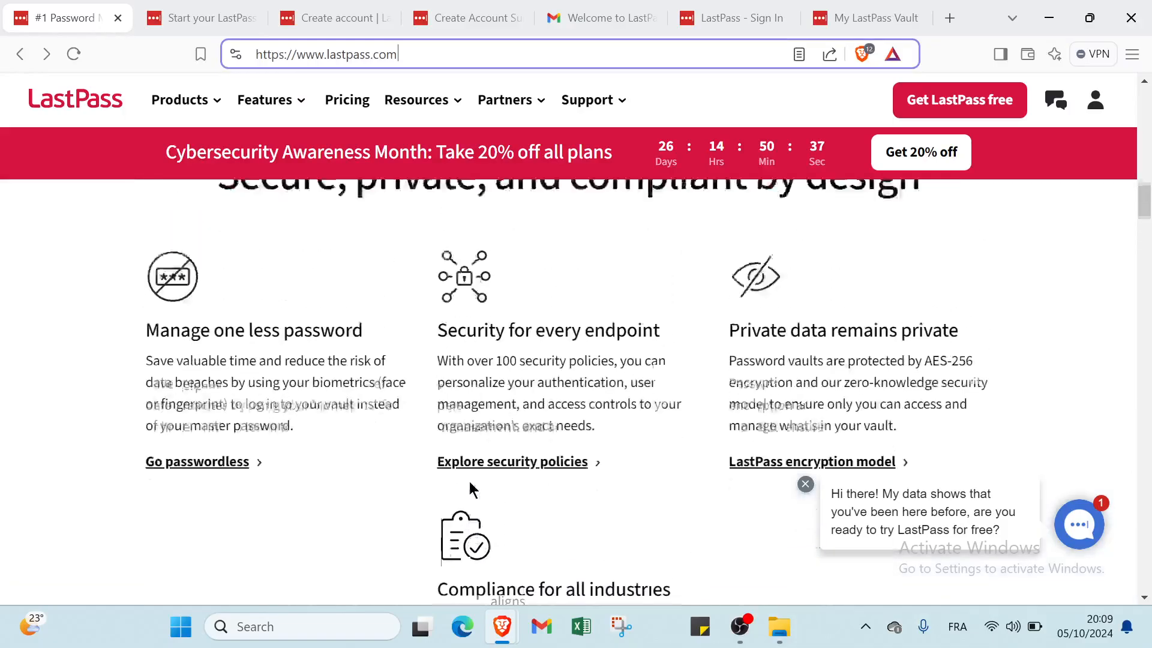
pyautogui.scroll(20, 471, 489)
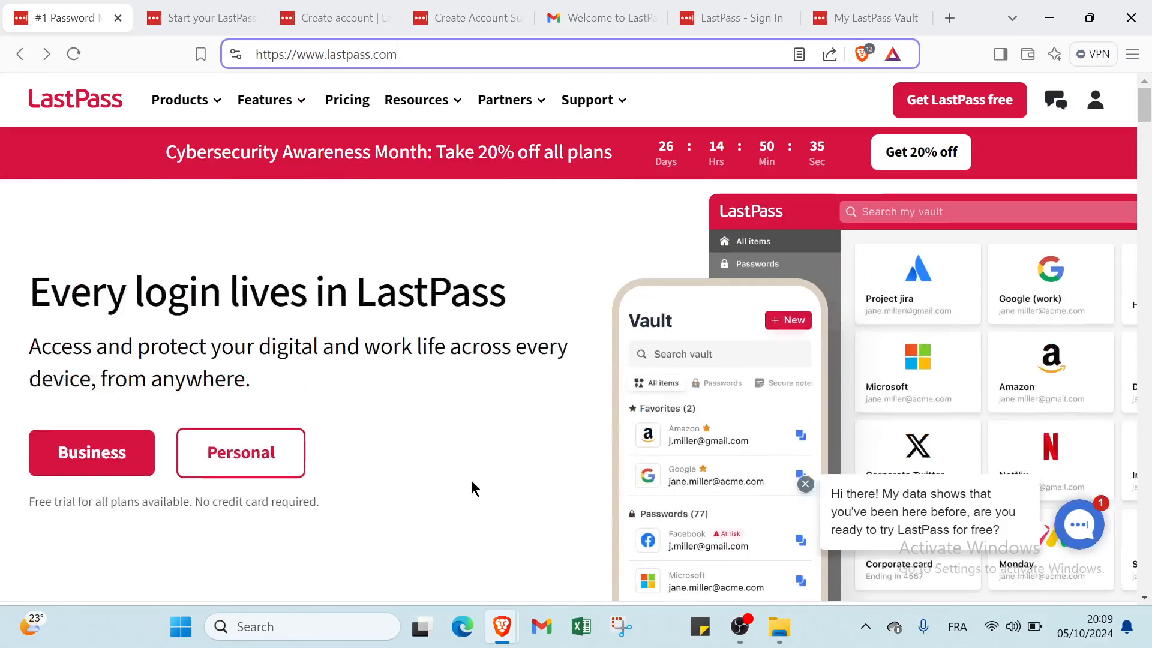
# Step: Choose the free LastPass Business trial and bring up its blank, logged-out sign-up form
pyautogui.click(922, 102)
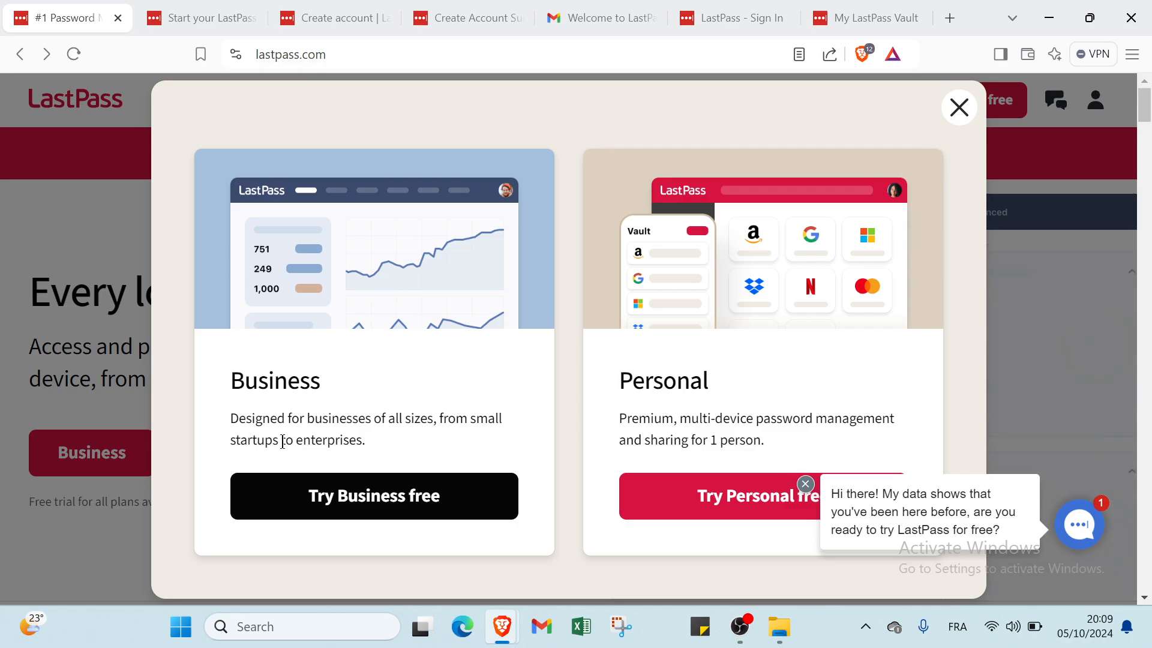
pyautogui.click(385, 497)
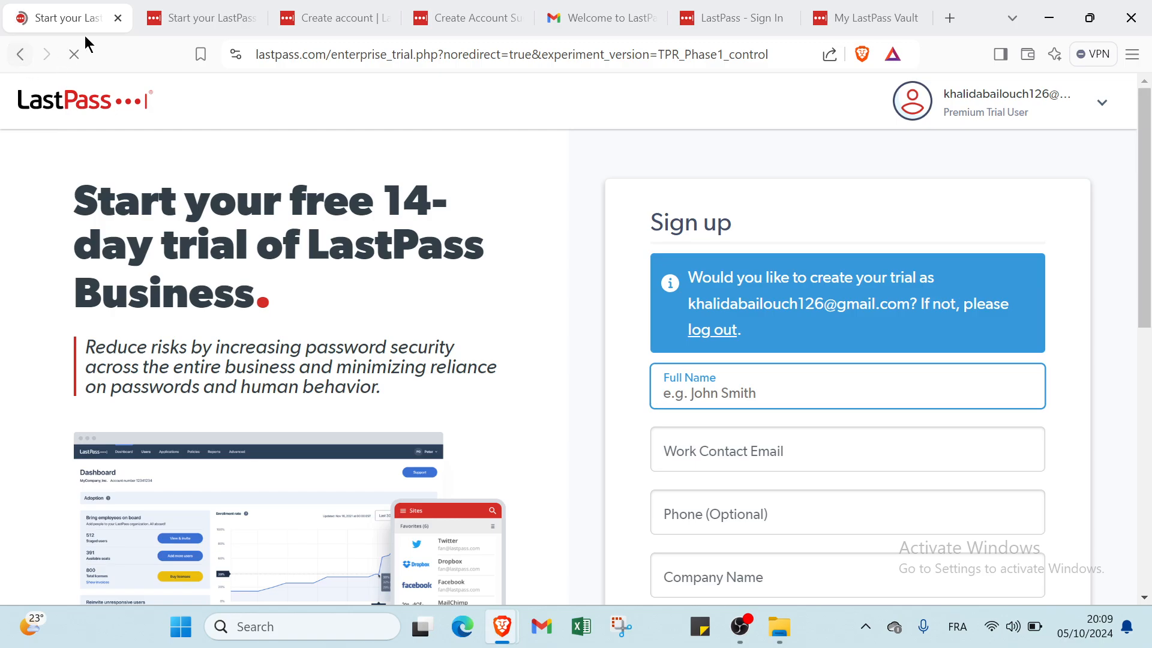
pyautogui.click(16, 53)
pyautogui.click(174, 29)
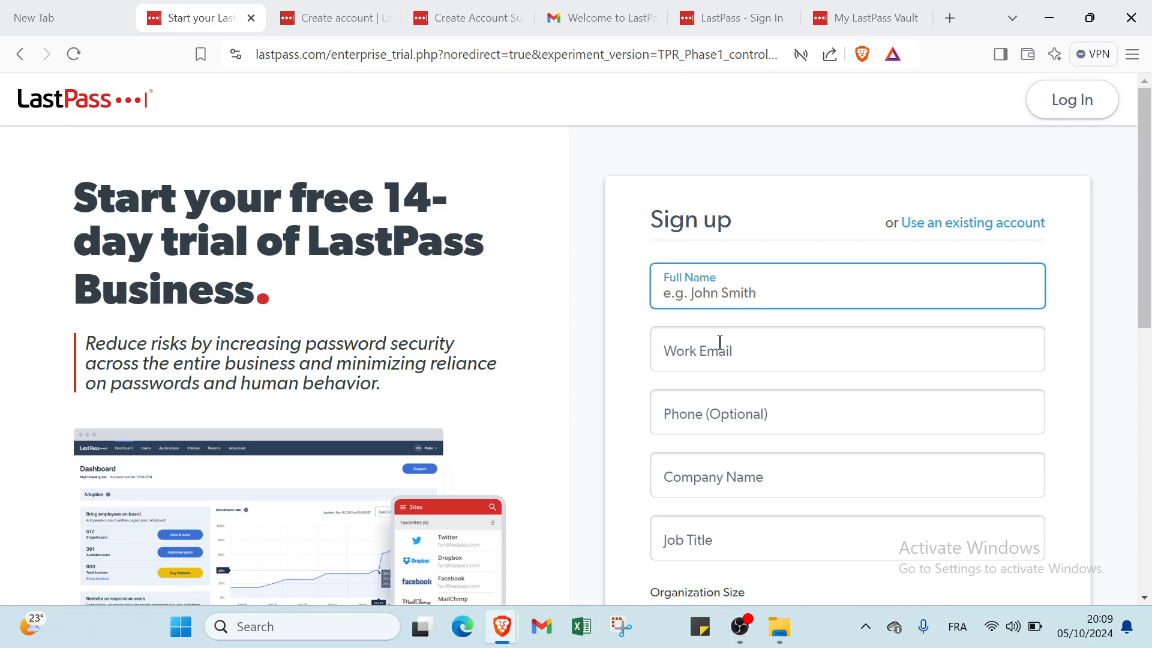
# Step: Examine the Business trial form's phone, company name, job title and organization size fields and its submit option
pyautogui.scroll(-2, 711, 352)
pyautogui.click(693, 306)
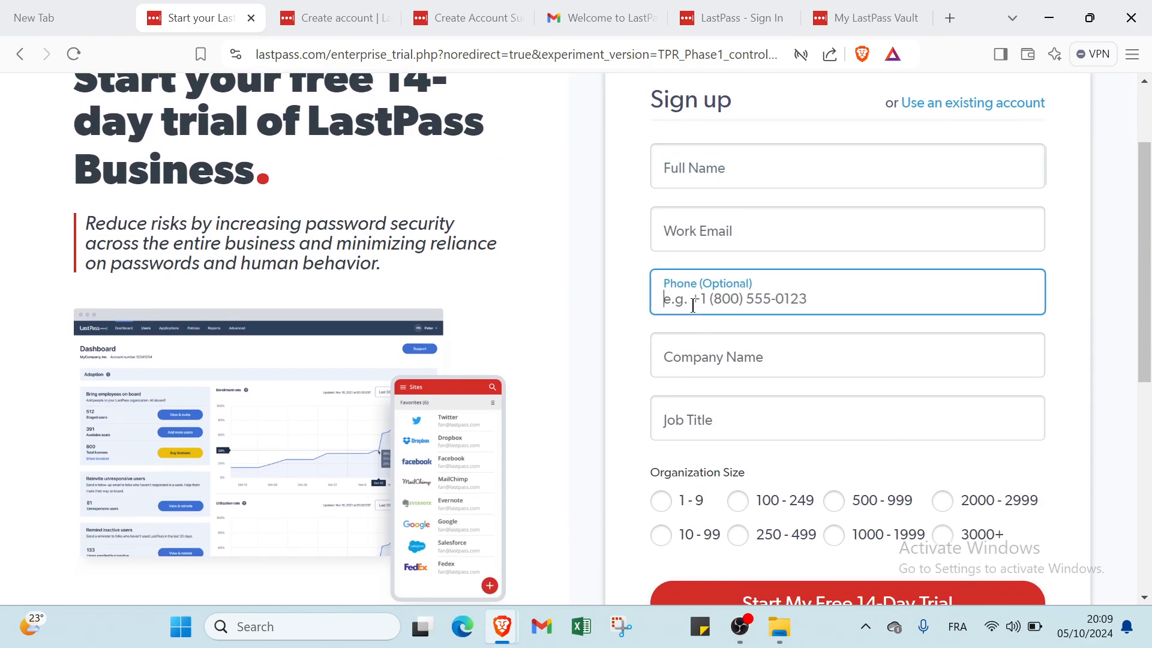
pyautogui.click(673, 366)
pyautogui.scroll(-3, 673, 369)
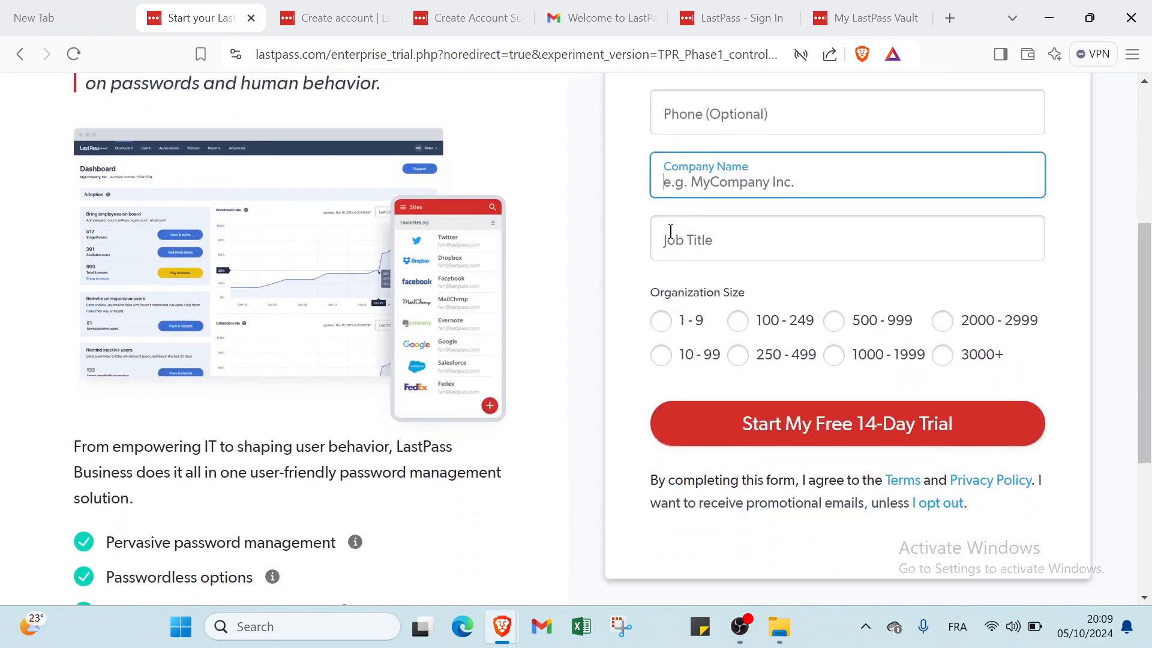
pyautogui.click(671, 234)
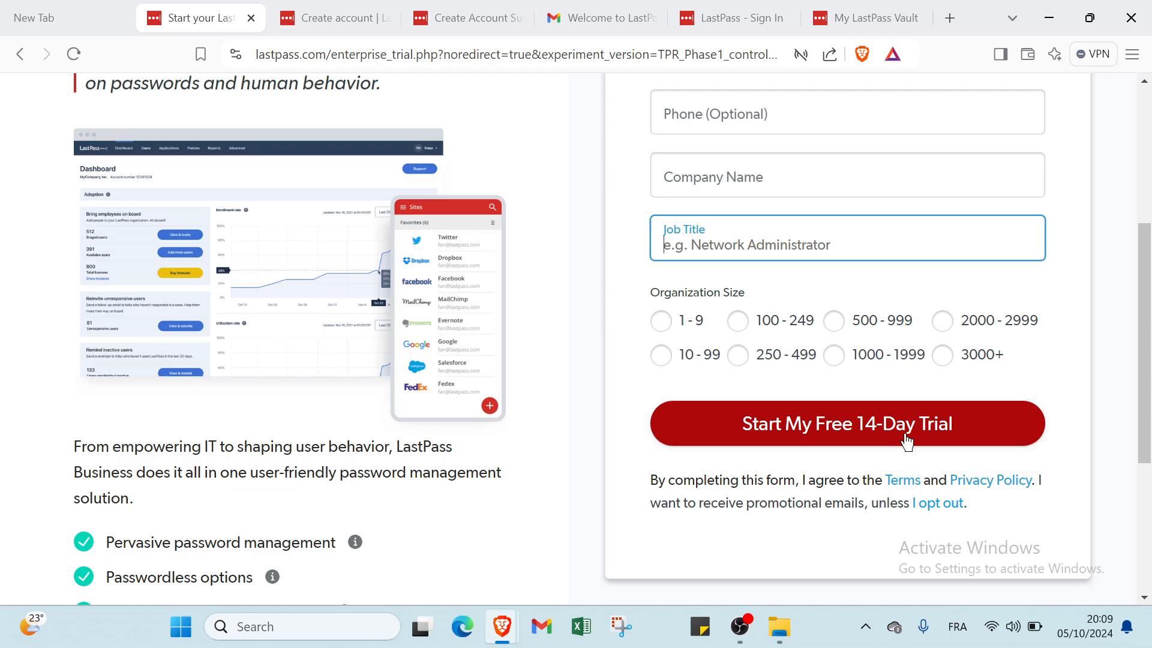
pyautogui.scroll(5, 924, 433)
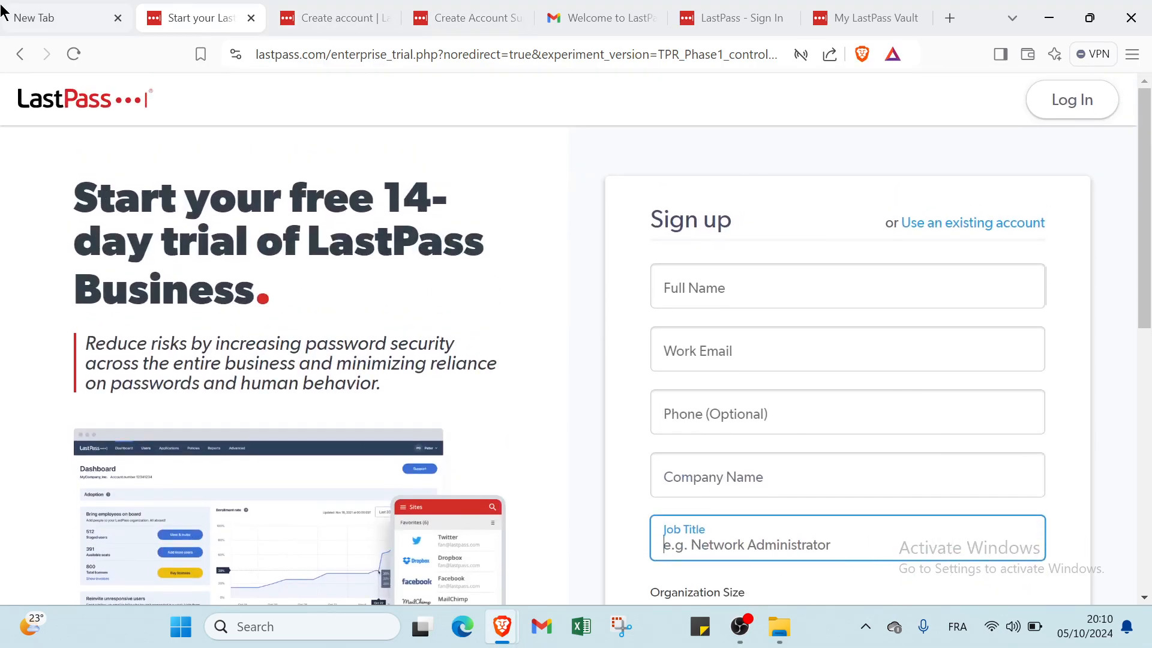
# Step: Return to the LastPass homepage and bring up the already open personal account creation page
pyautogui.click(35, 27)
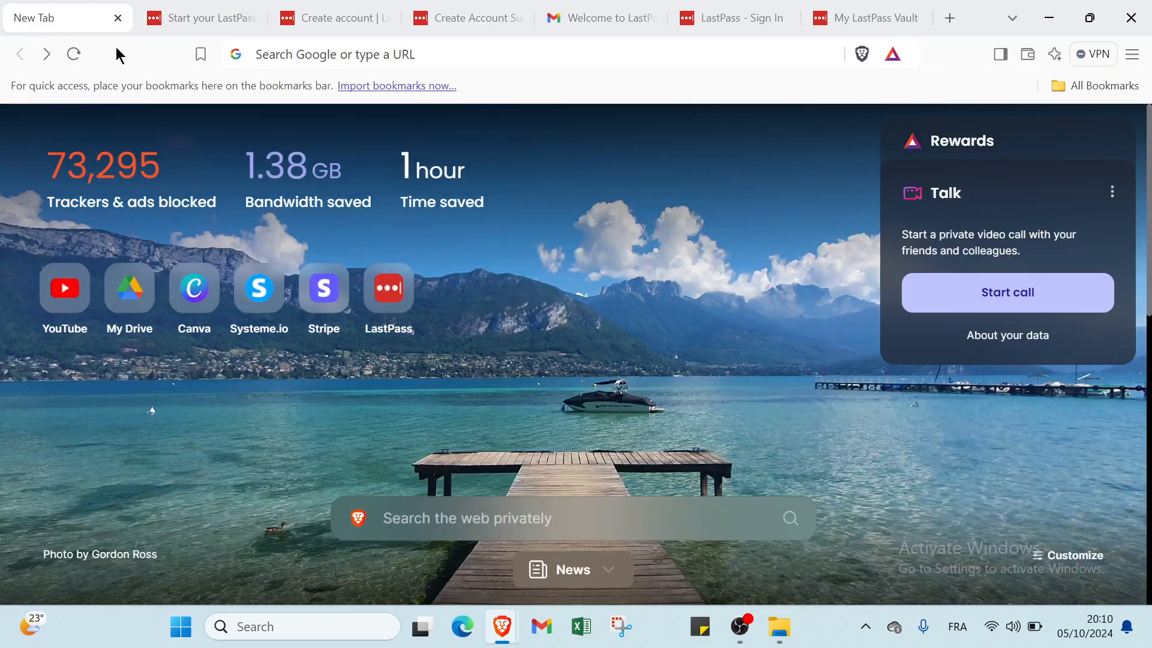
pyautogui.click(54, 55)
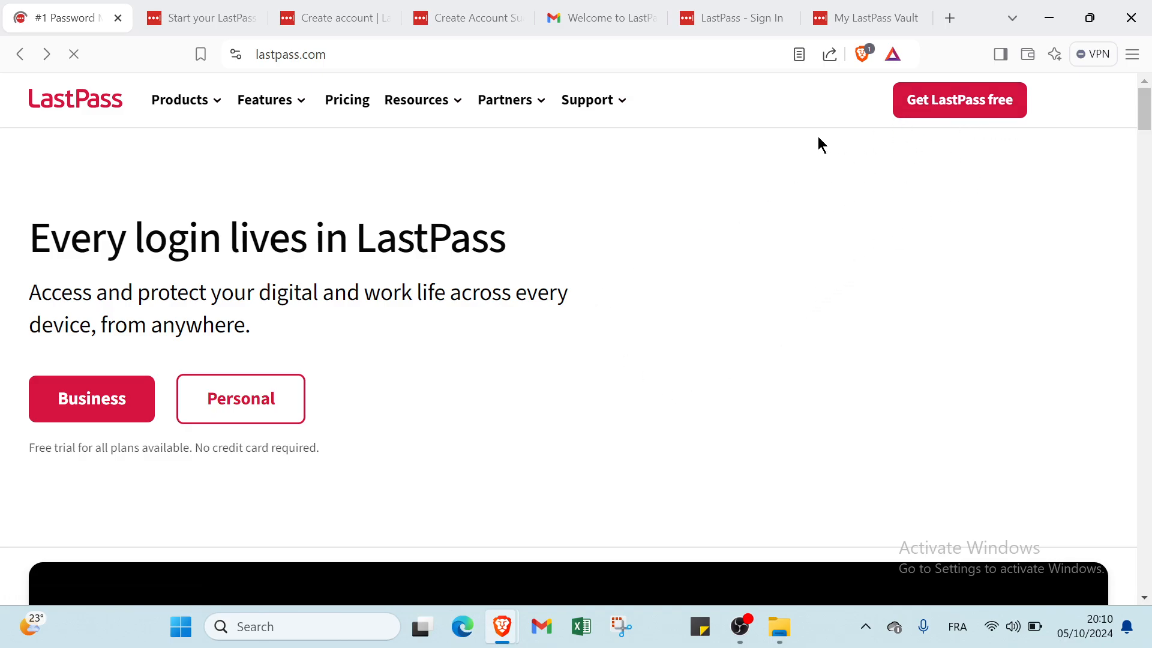
pyautogui.click(315, 24)
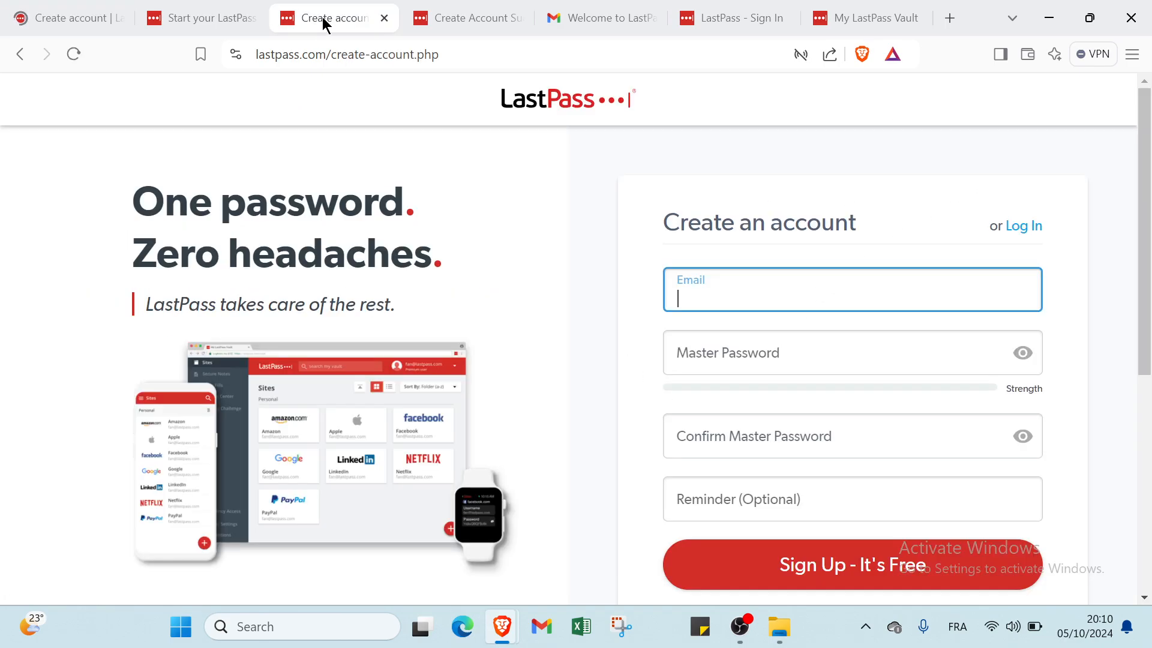
# Step: Look over the personal account form's email, master password, confirmation and reminder fields
pyautogui.scroll(-1, 697, 324)
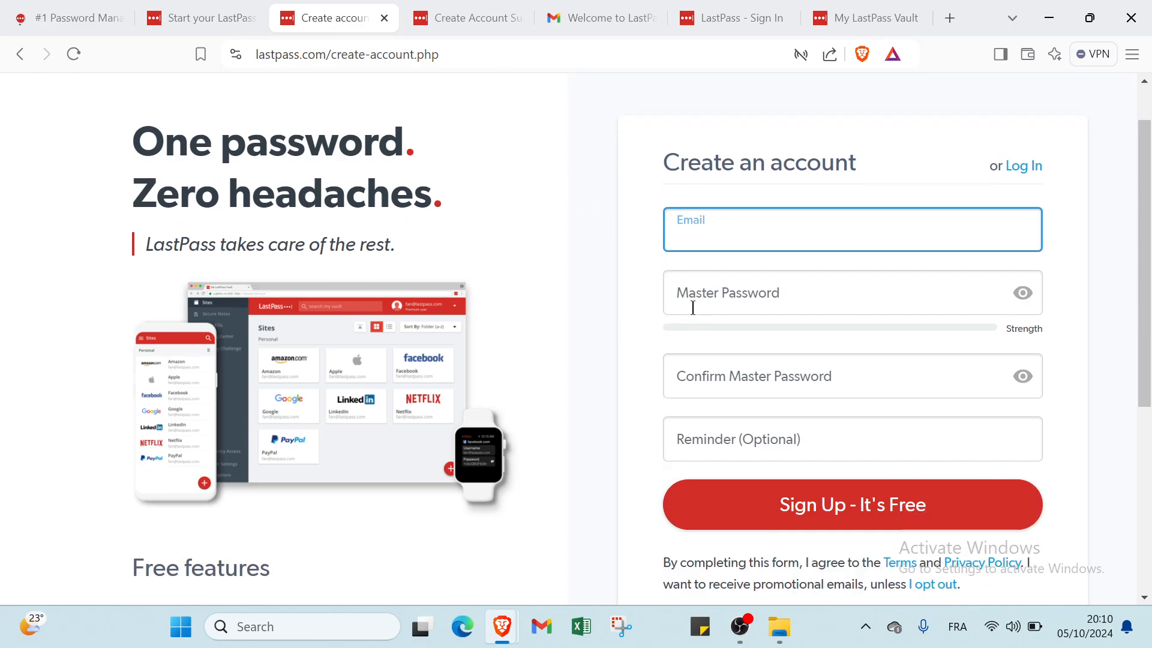
pyautogui.scroll(1, 700, 261)
pyautogui.scroll(-3, 699, 262)
pyautogui.scroll(2, 600, 218)
pyautogui.scroll(-3, 599, 225)
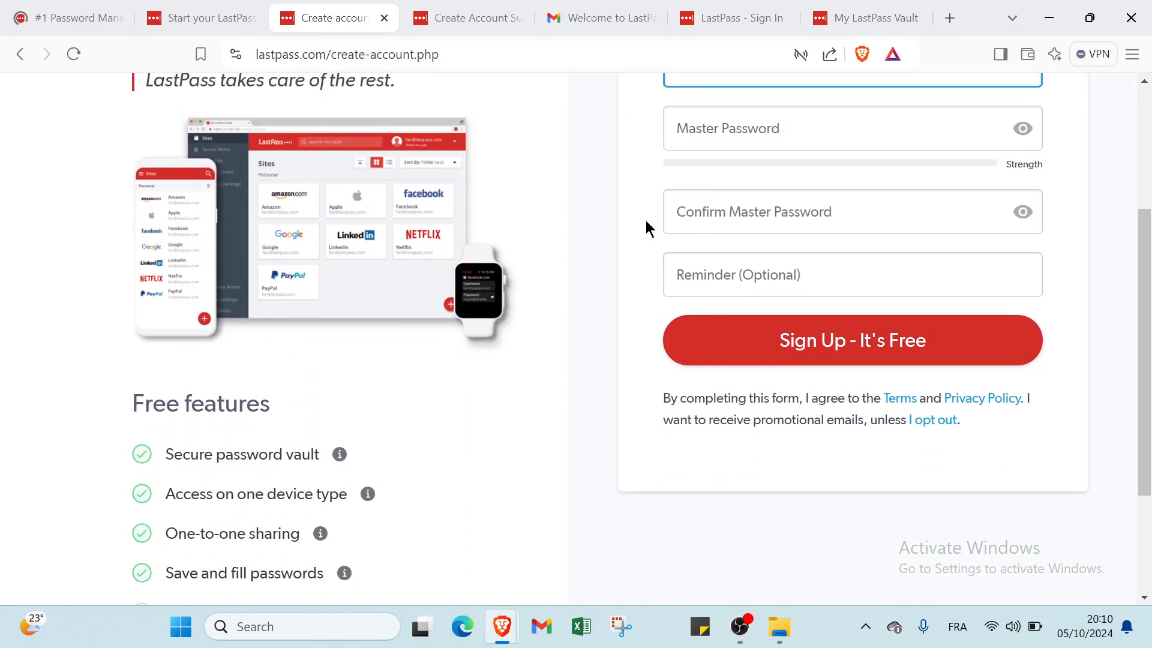
pyautogui.scroll(4, 660, 222)
pyautogui.scroll(-3, 871, 345)
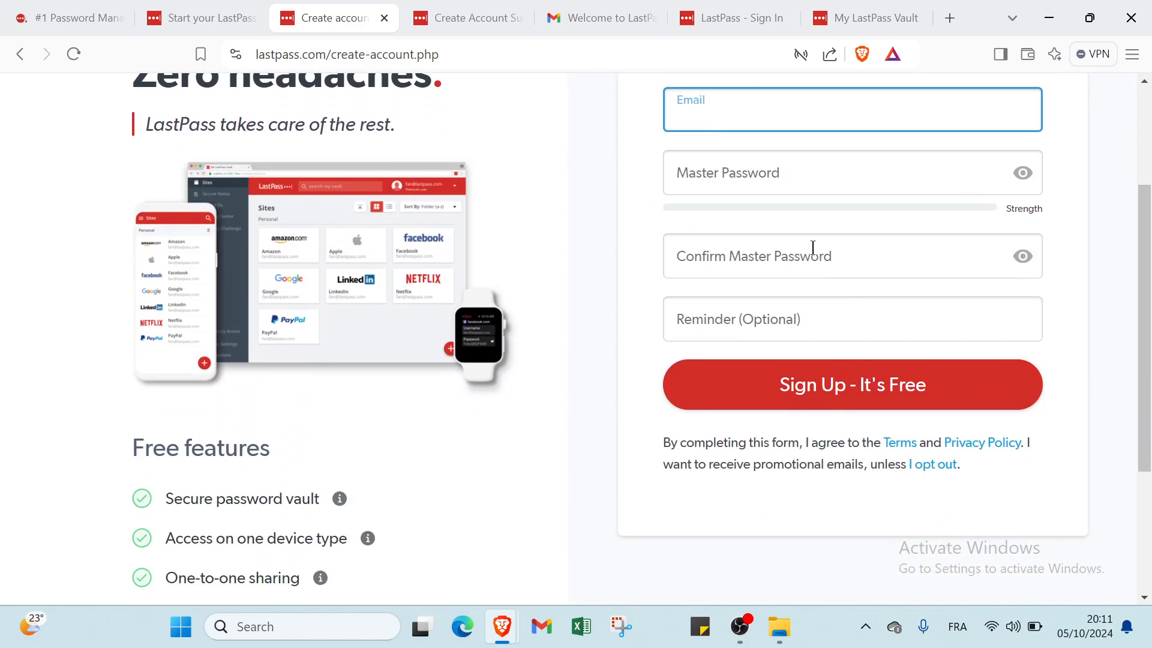
# Step: Display the master password requirements and review them with the advice, confirmation, reminder and free sign-up option
pyautogui.click(765, 189)
pyautogui.scroll(-3, 756, 211)
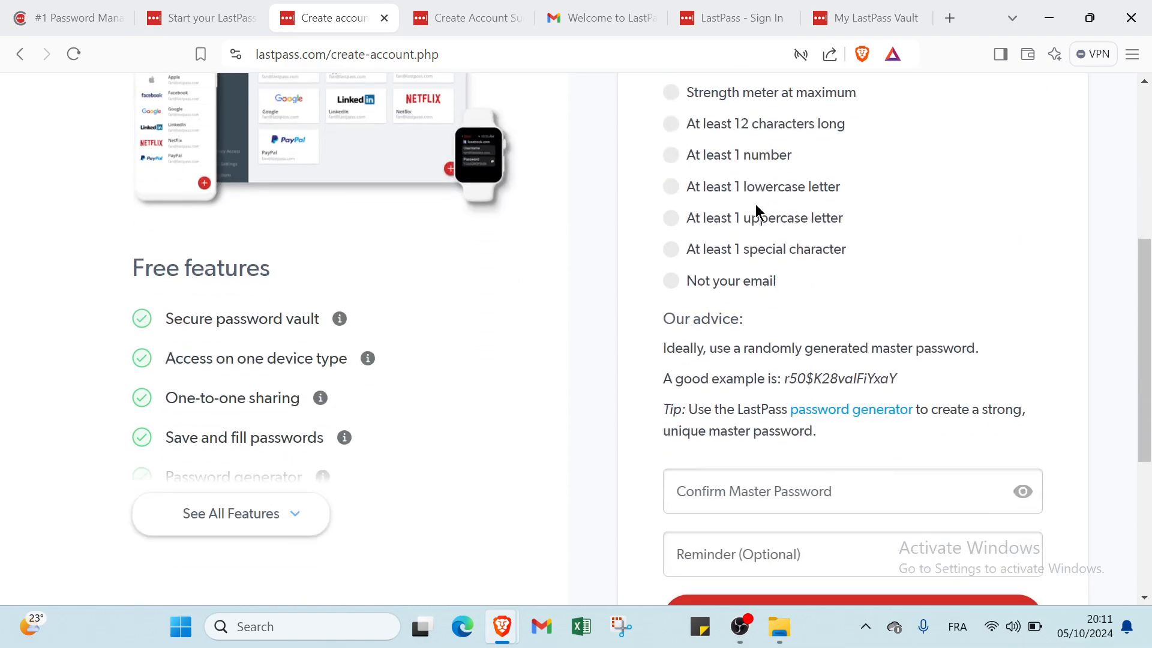
pyautogui.scroll(2, 754, 204)
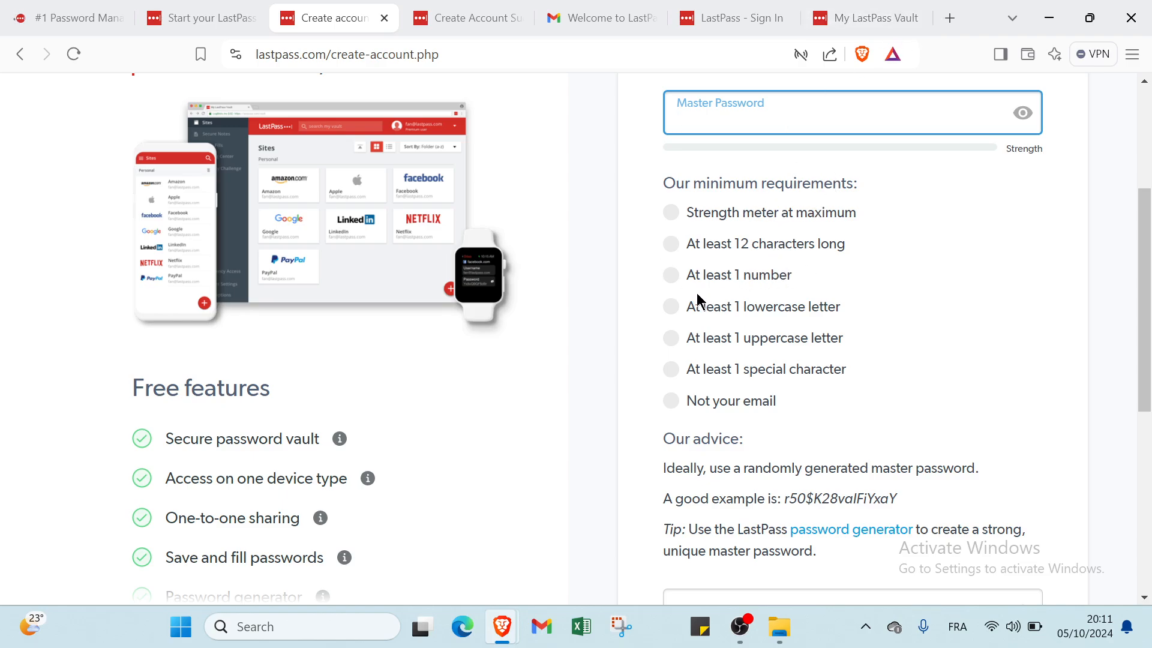
pyautogui.scroll(-1, 699, 303)
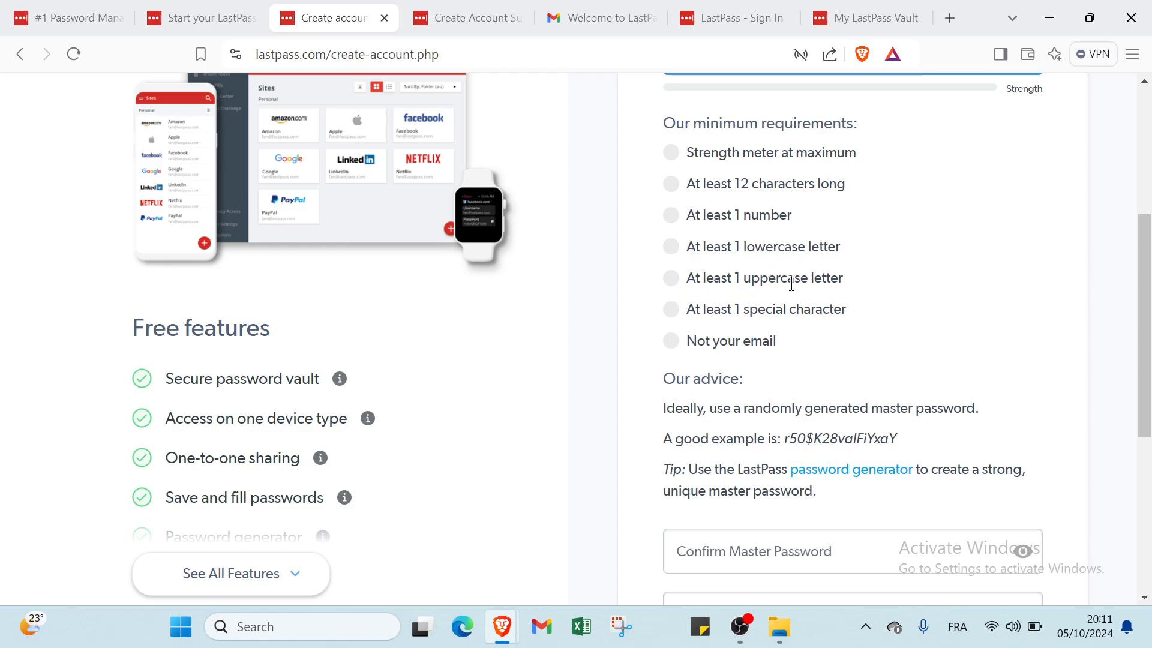
pyautogui.scroll(-2, 802, 285)
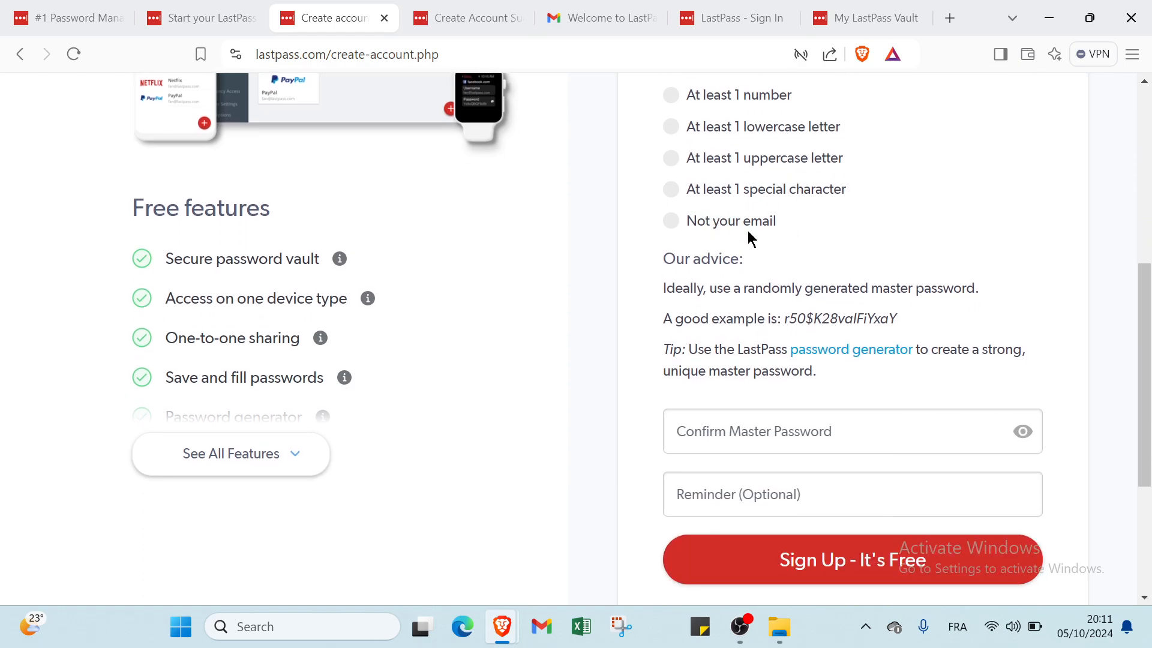
pyautogui.scroll(-4, 797, 174)
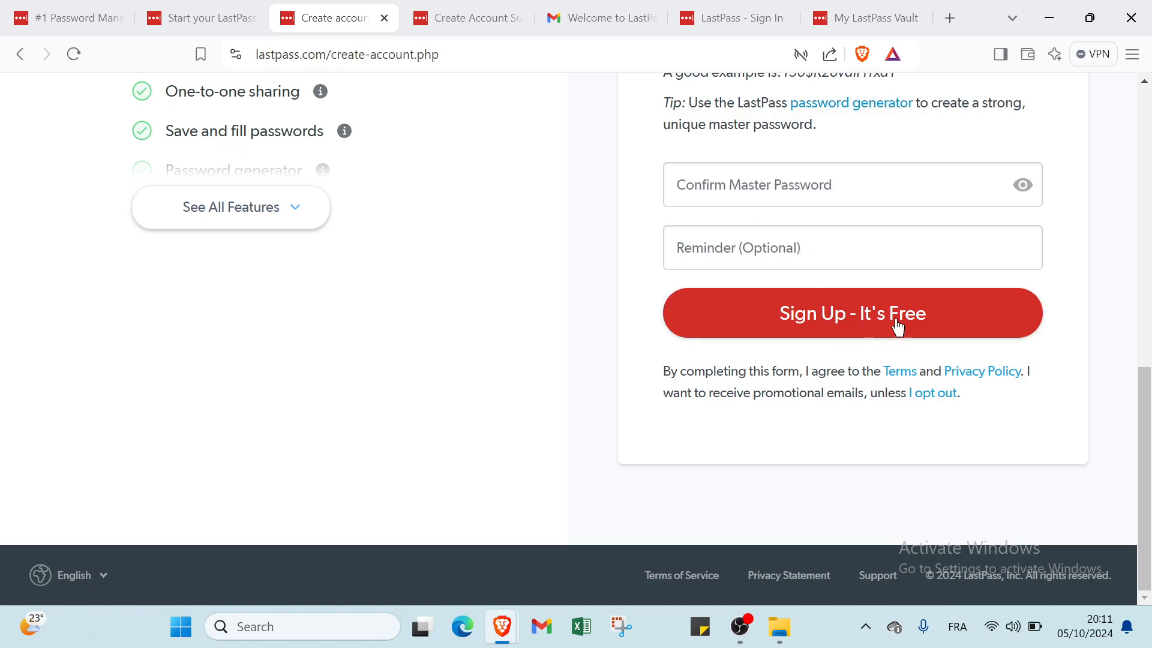
pyautogui.scroll(8, 855, 344)
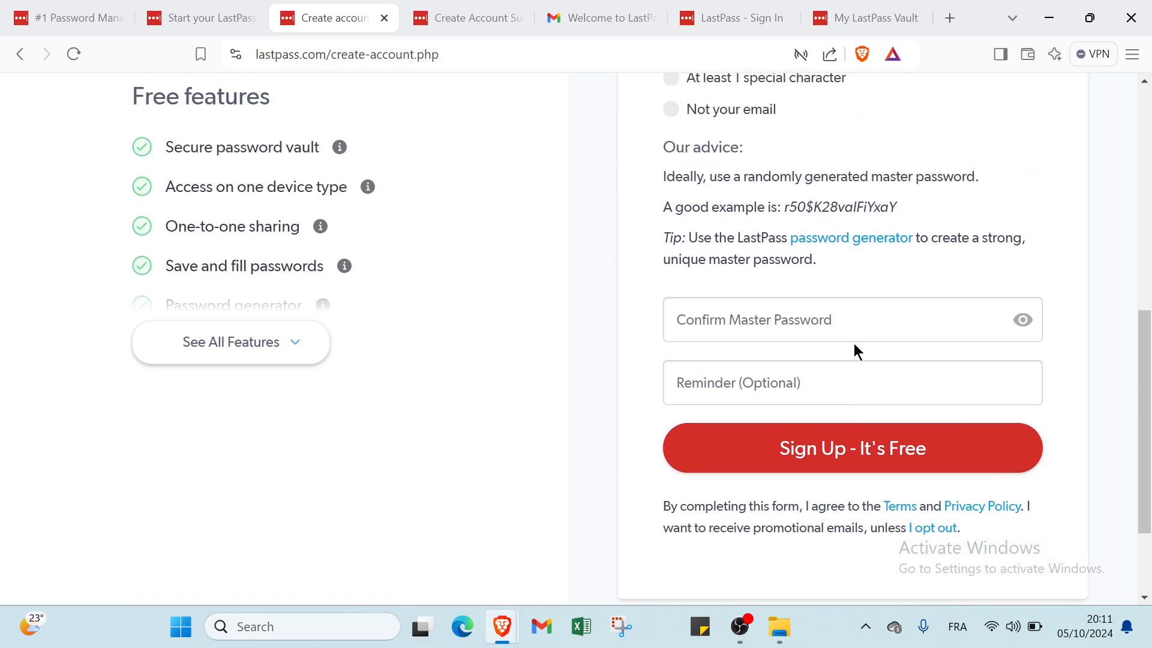
# Step: View the account creation success page, switch to the LastPass welcome email in Gmail and read its greeting and login credentials section
pyautogui.click(432, 18)
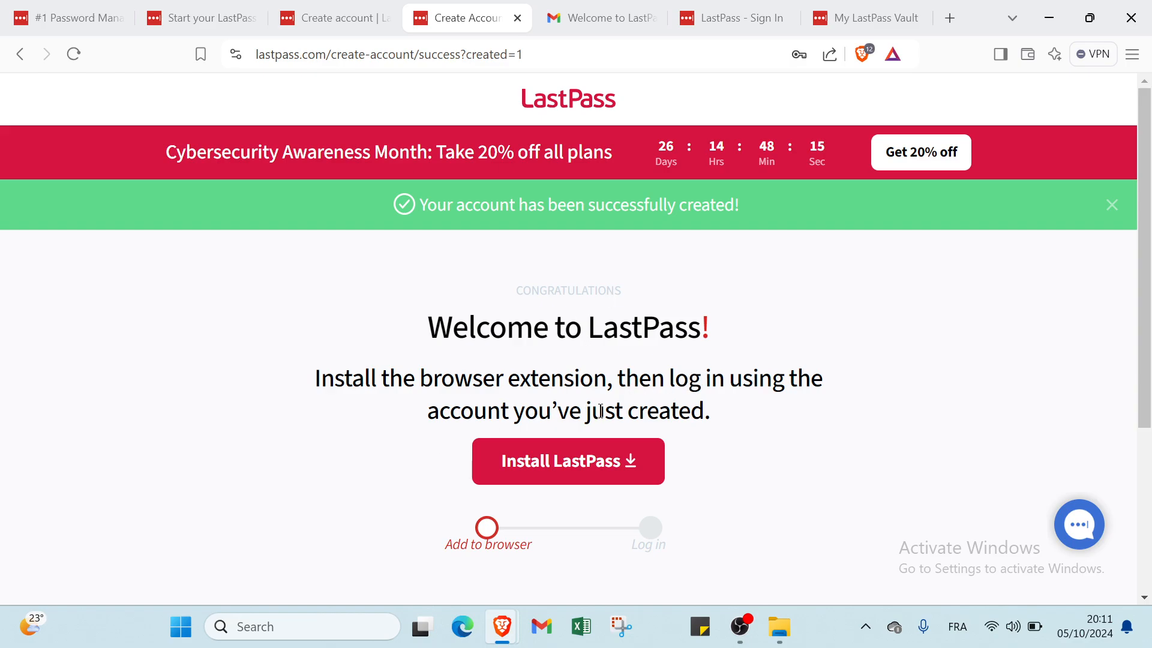
pyautogui.click(601, 19)
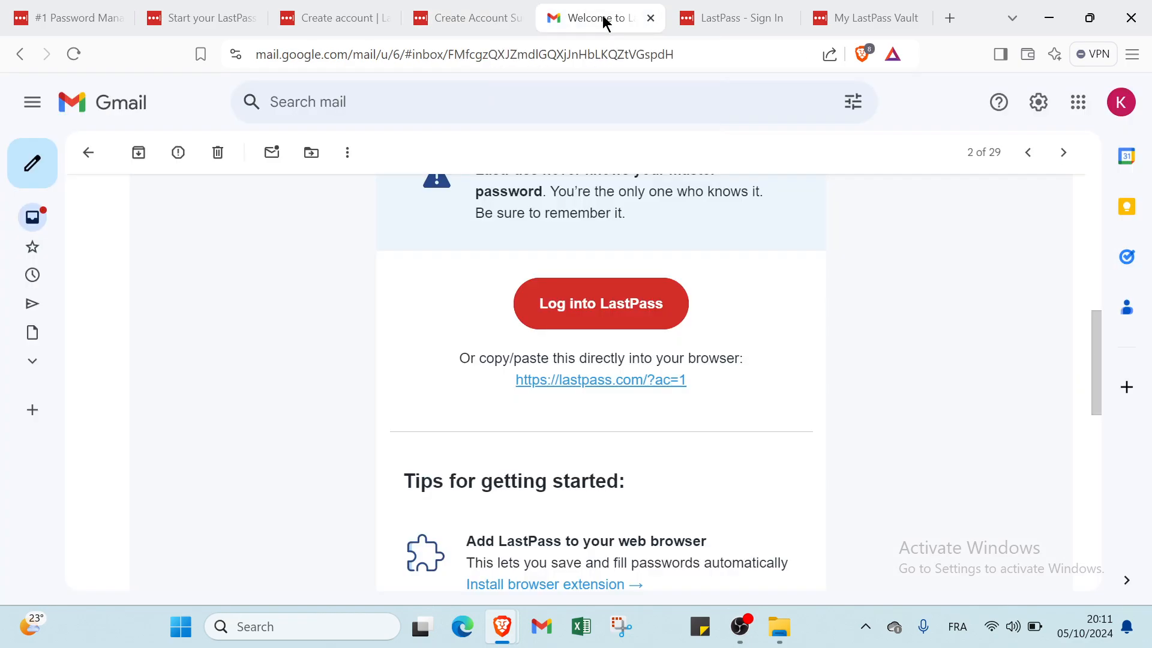
pyautogui.scroll(7, 575, 377)
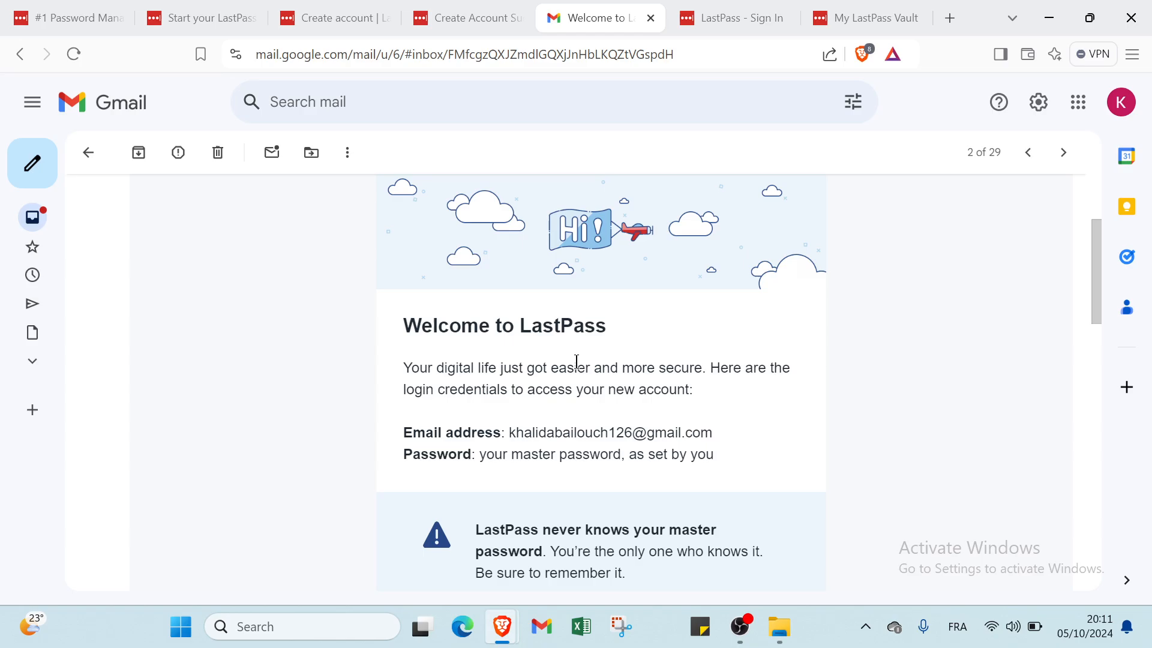
pyautogui.scroll(2, 564, 360)
pyautogui.scroll(-2, 564, 360)
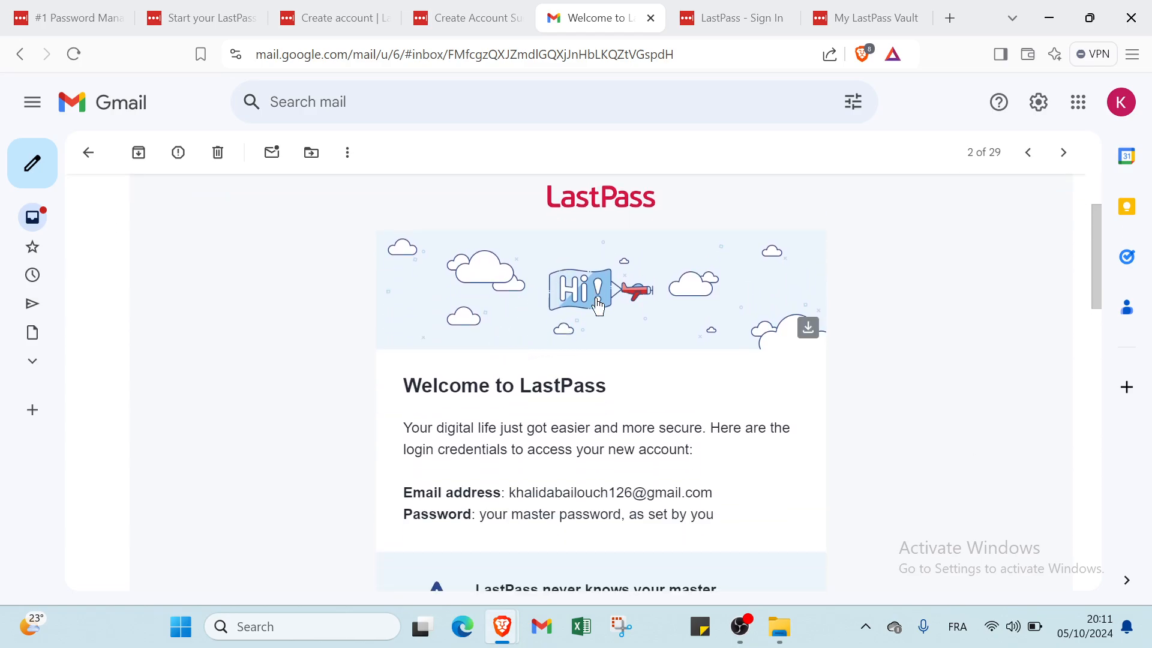
pyautogui.scroll(-1, 468, 319)
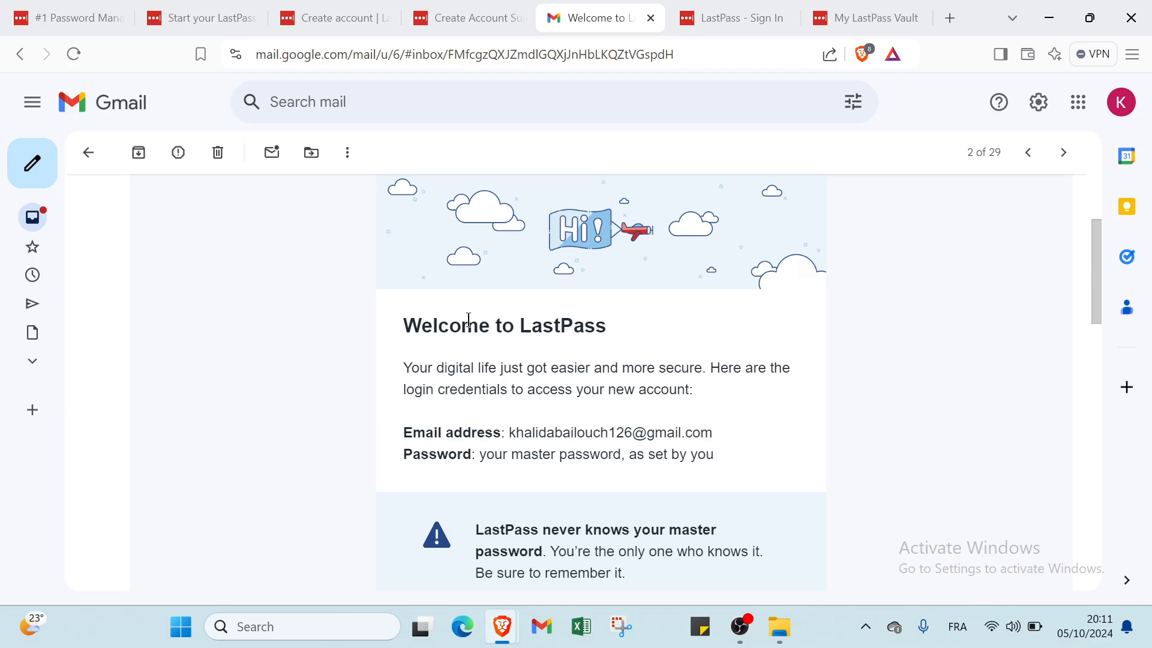
# Step: Read the welcome email's master password notice and locate its login option and direct link
pyautogui.scroll(-1, 528, 307)
pyautogui.scroll(-2, 474, 324)
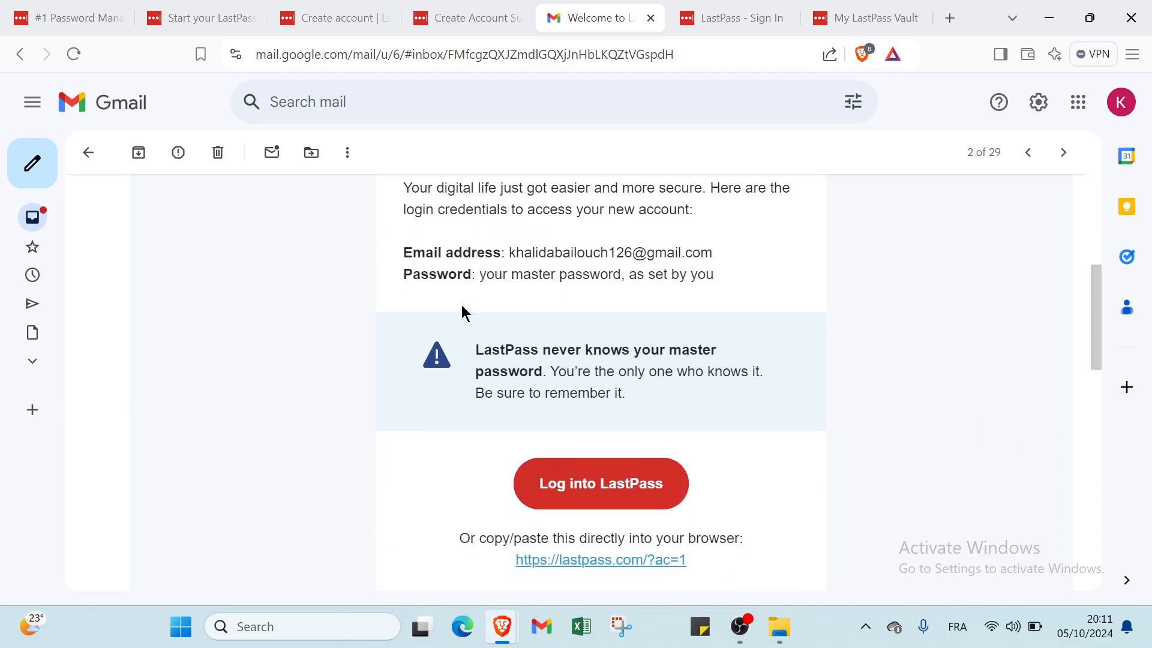
pyautogui.scroll(-2, 476, 280)
pyautogui.scroll(1, 652, 208)
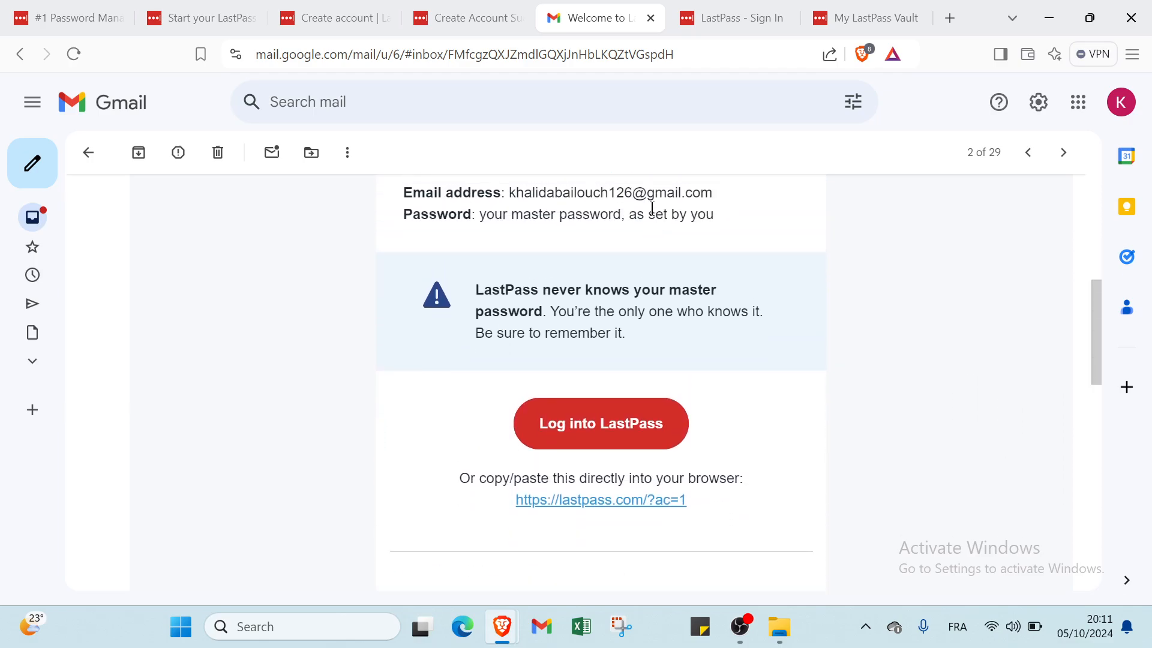
pyautogui.scroll(-3, 522, 239)
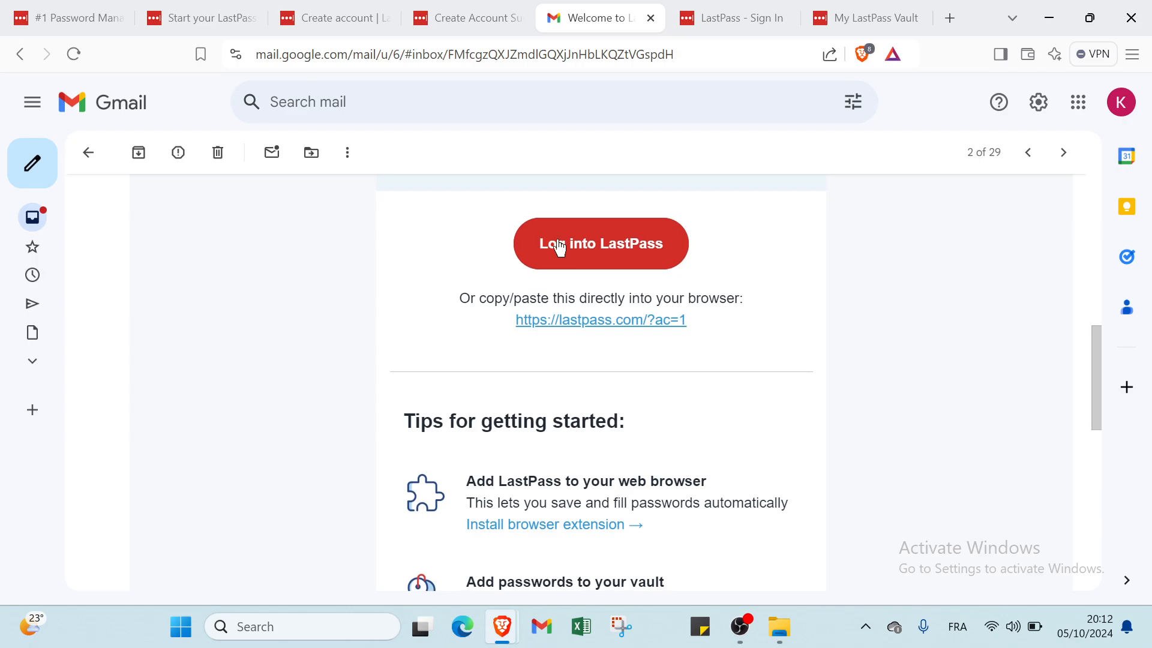
pyautogui.scroll(-1, 586, 257)
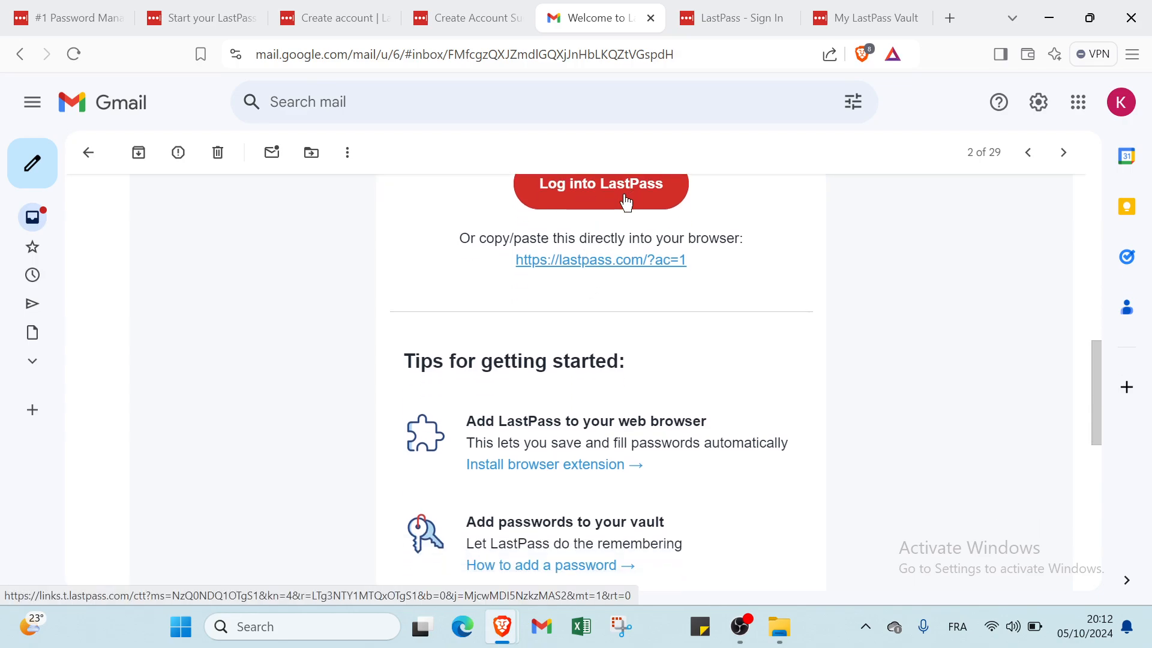
# Step: Read the welcome email's getting-started tips on the browser extension, adding passwords and autofill
pyautogui.scroll(-1, 486, 348)
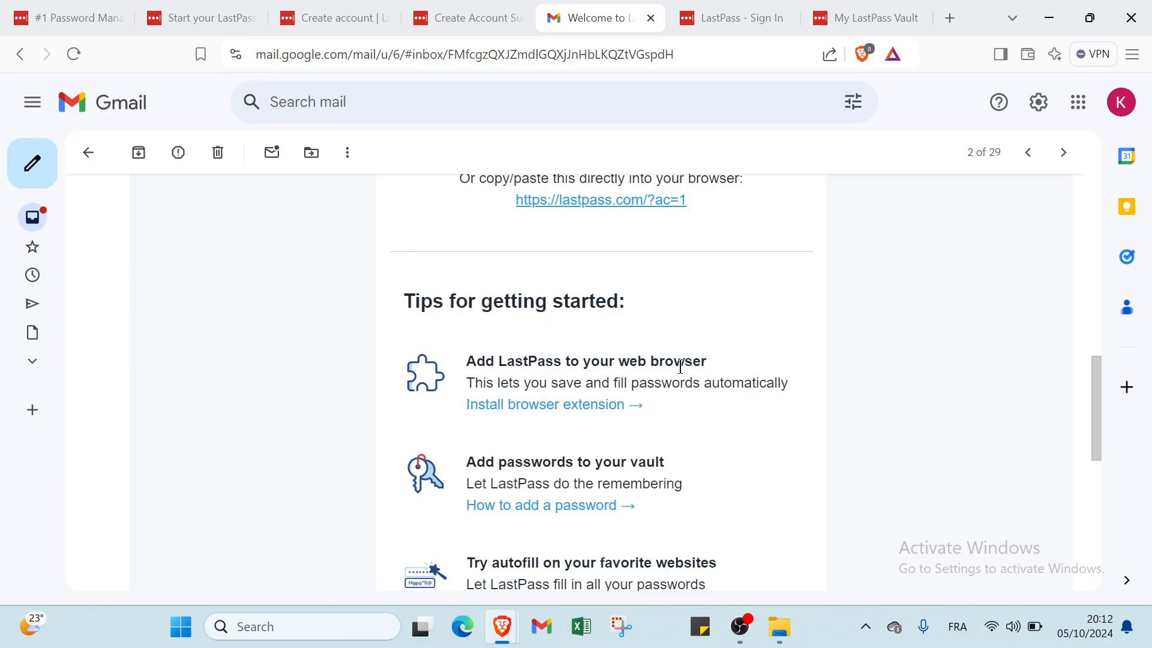
pyautogui.scroll(-1, 600, 384)
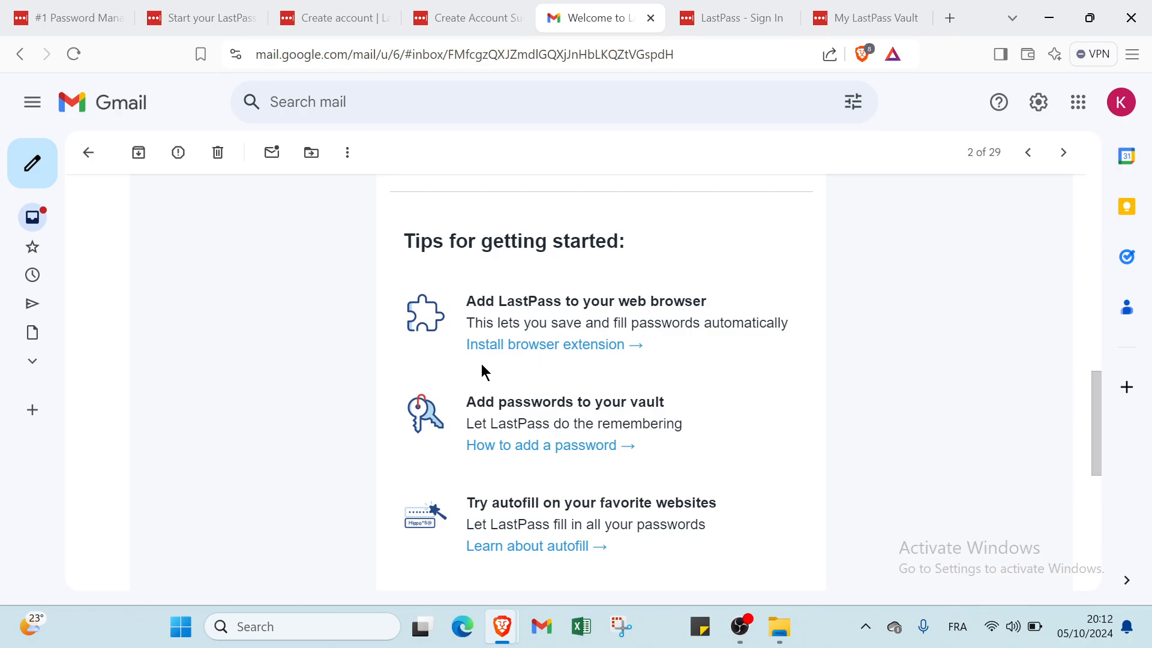
pyautogui.scroll(-1, 481, 363)
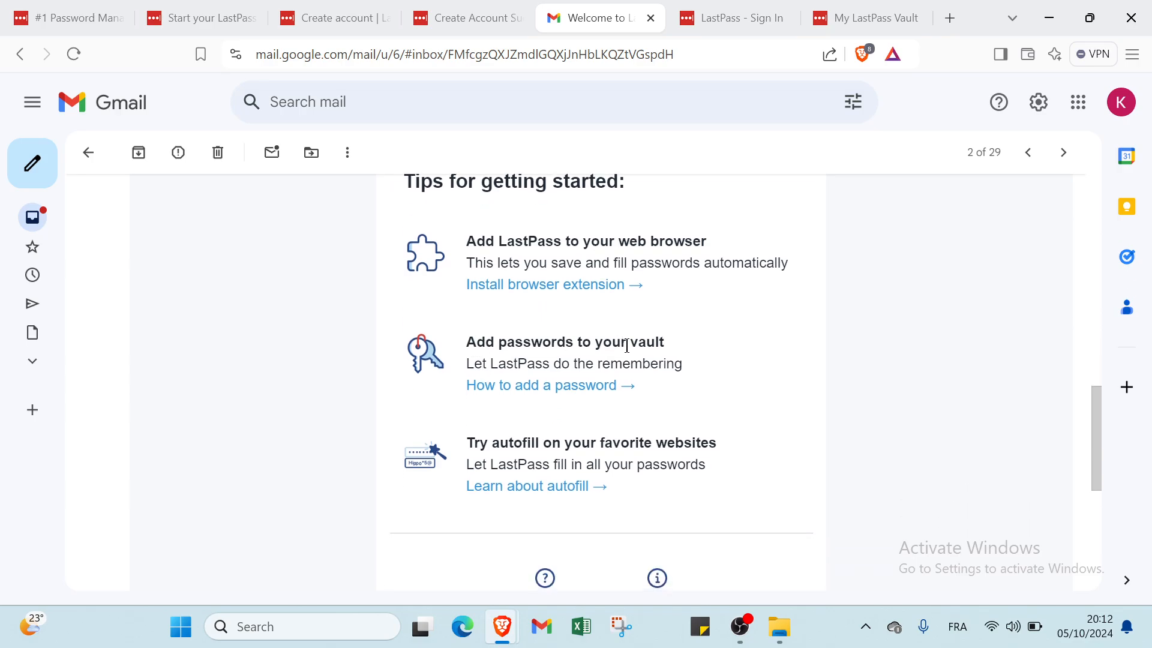
pyautogui.scroll(-2, 481, 373)
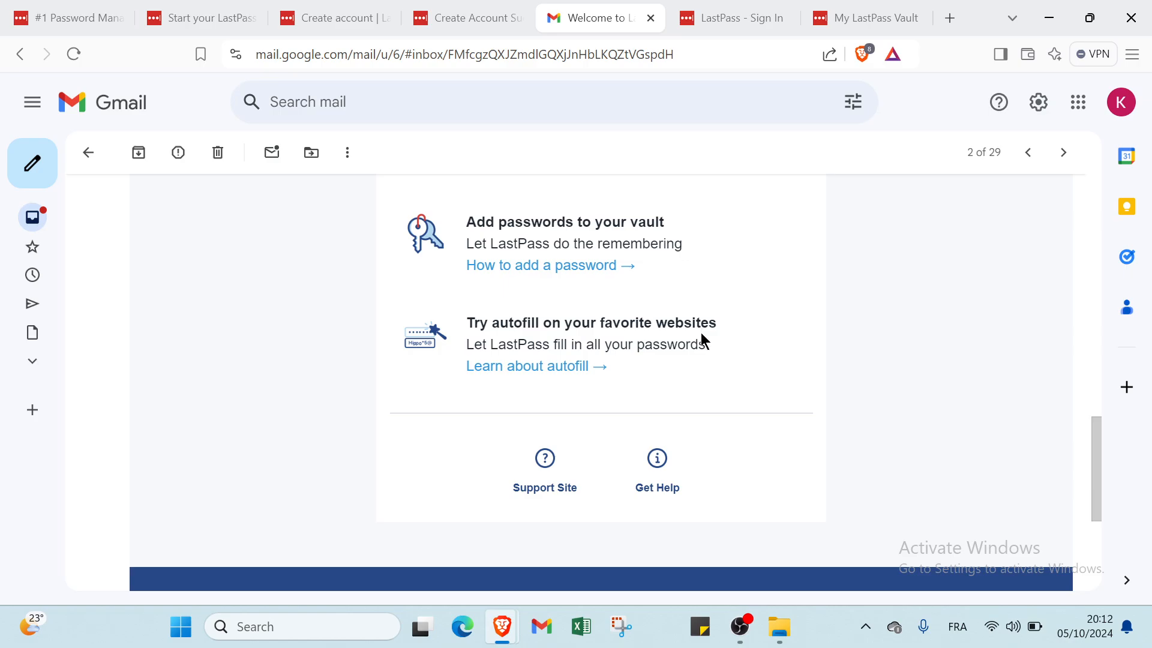
pyautogui.scroll(9, 496, 393)
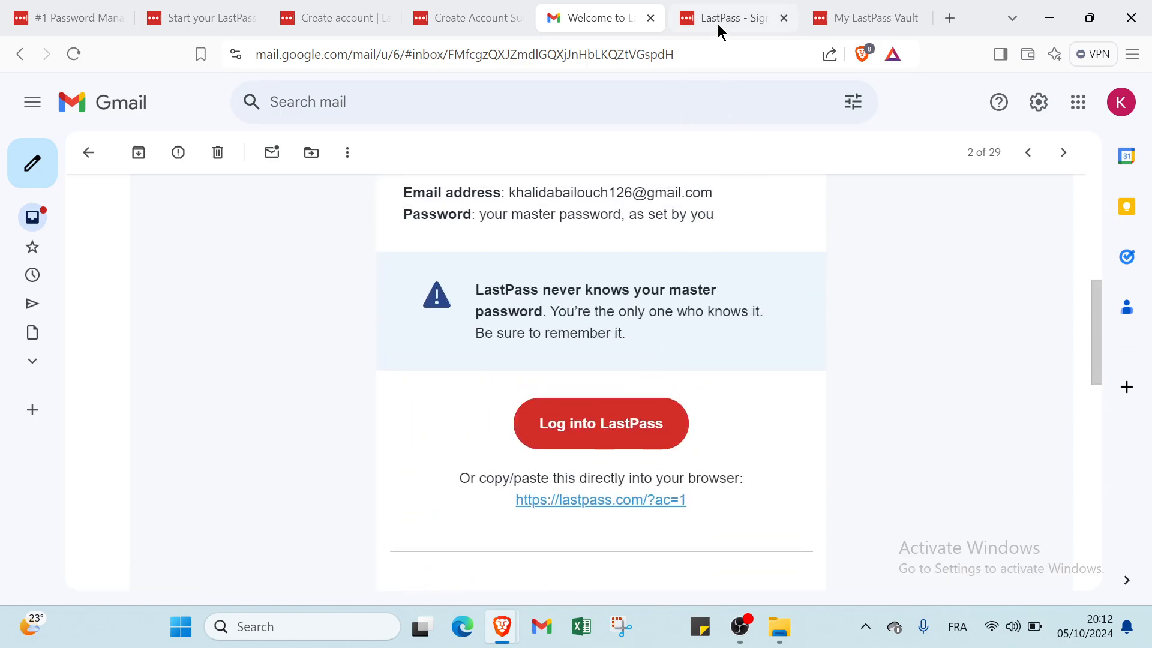
# Step: Look over the LastPass login page's email and master password fields and bring up the already open vault
pyautogui.click(717, 24)
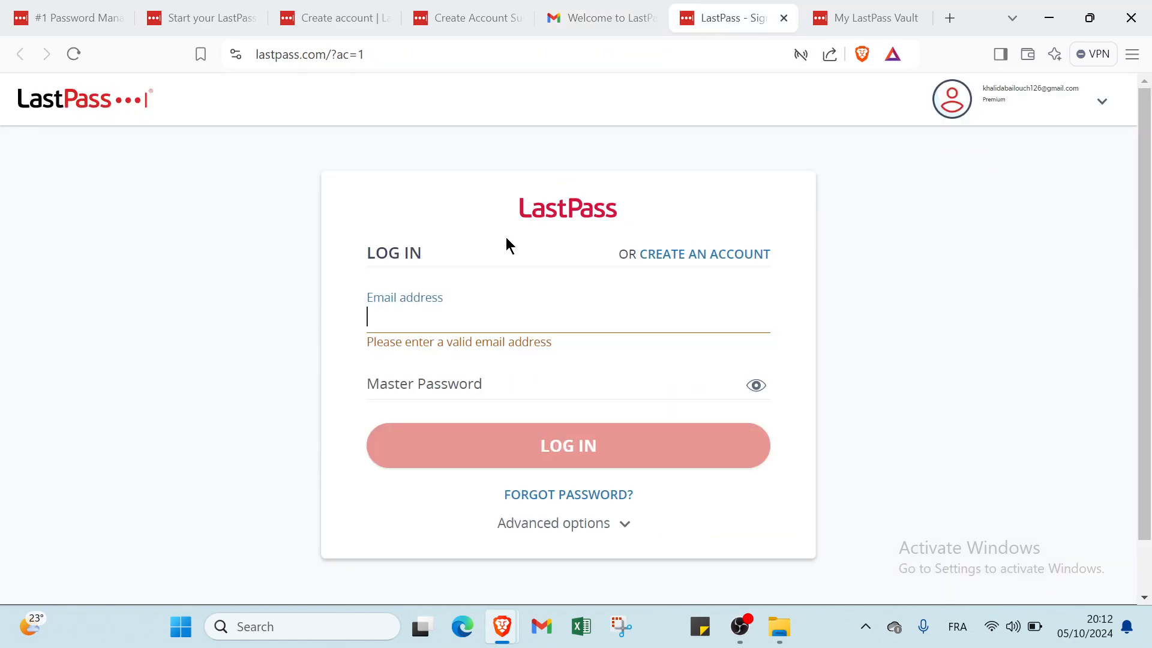
pyautogui.click(450, 334)
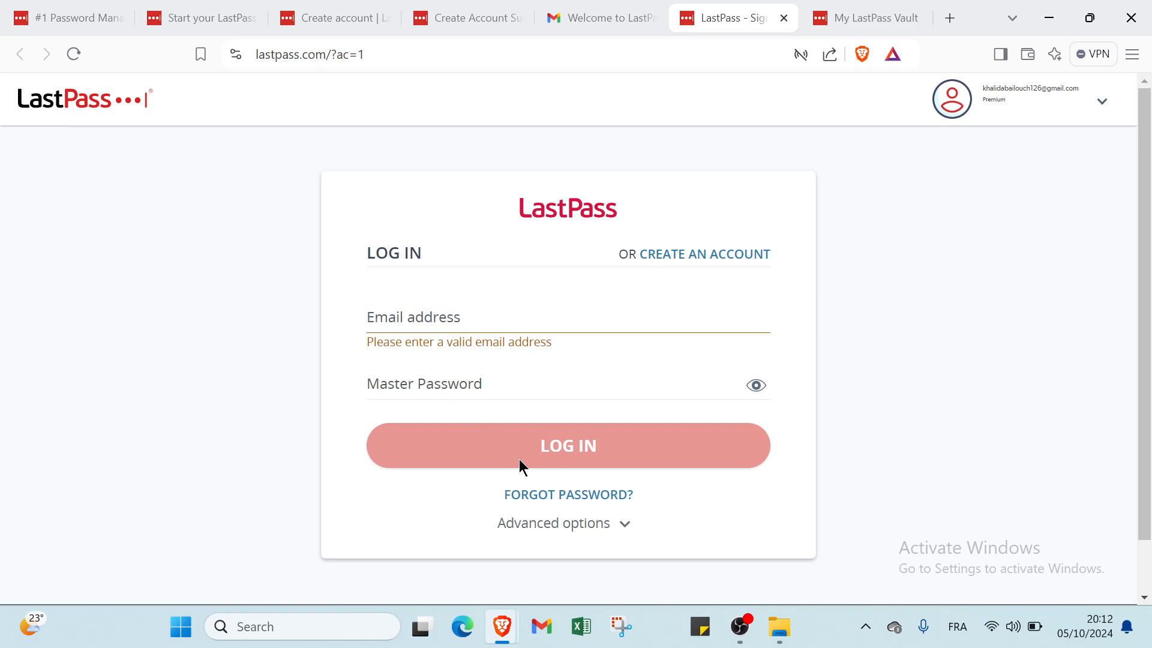
pyautogui.click(840, 21)
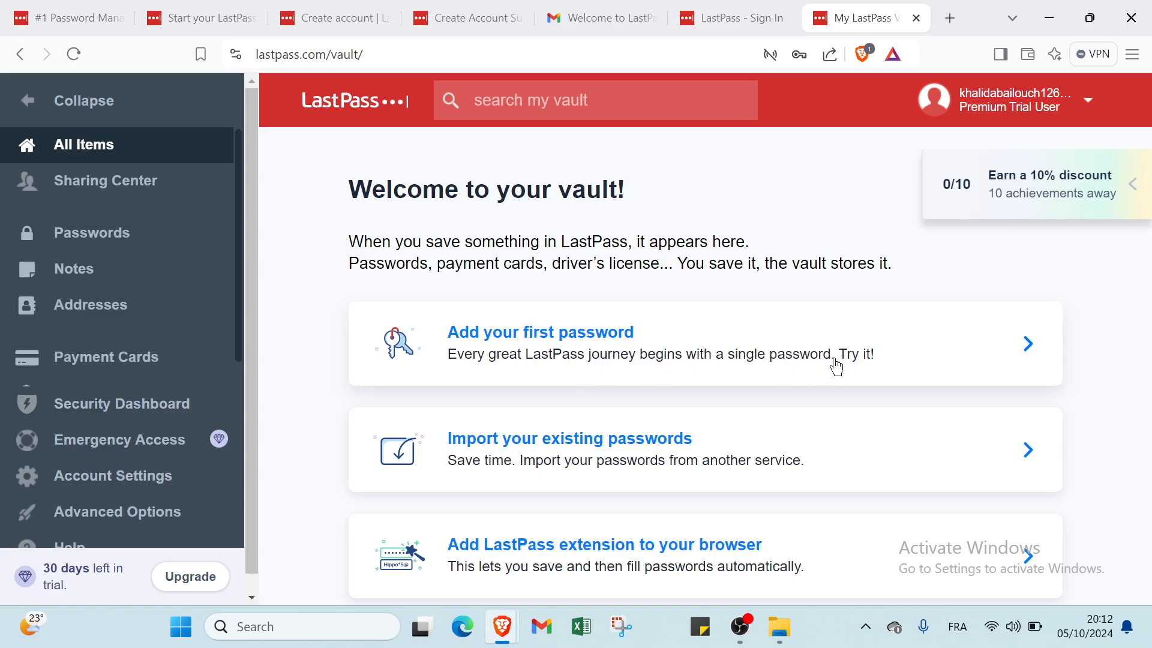
# Step: Open a new password item from the vault's welcome page and look over its URL, name, username and folder fields
pyautogui.click(856, 358)
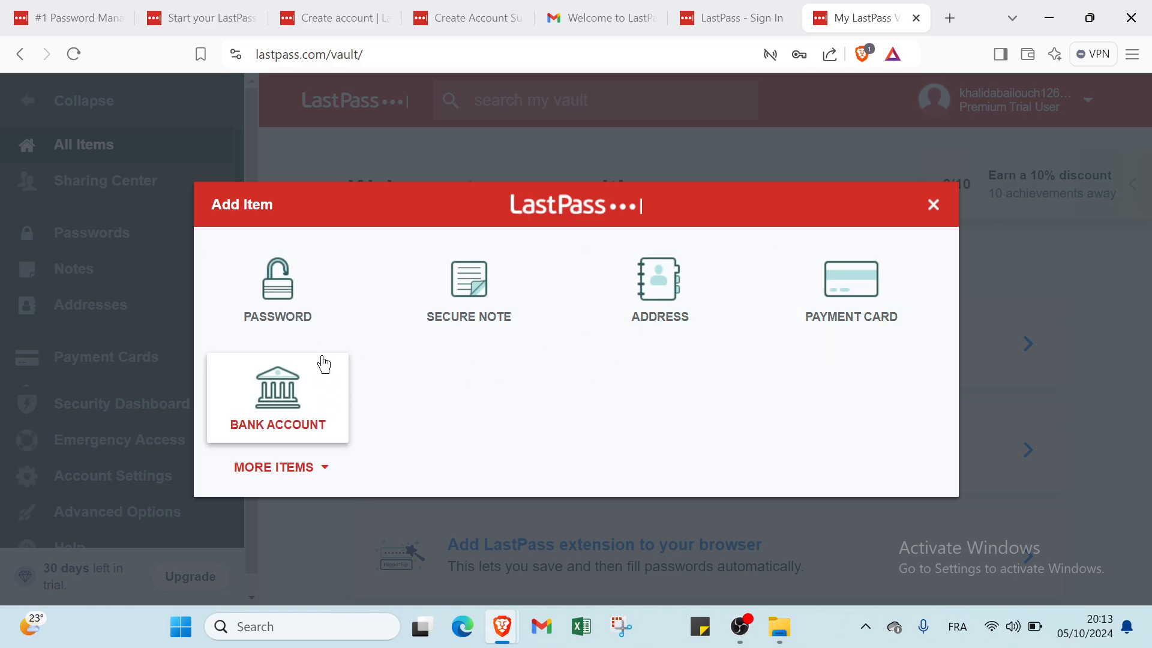
pyautogui.click(297, 327)
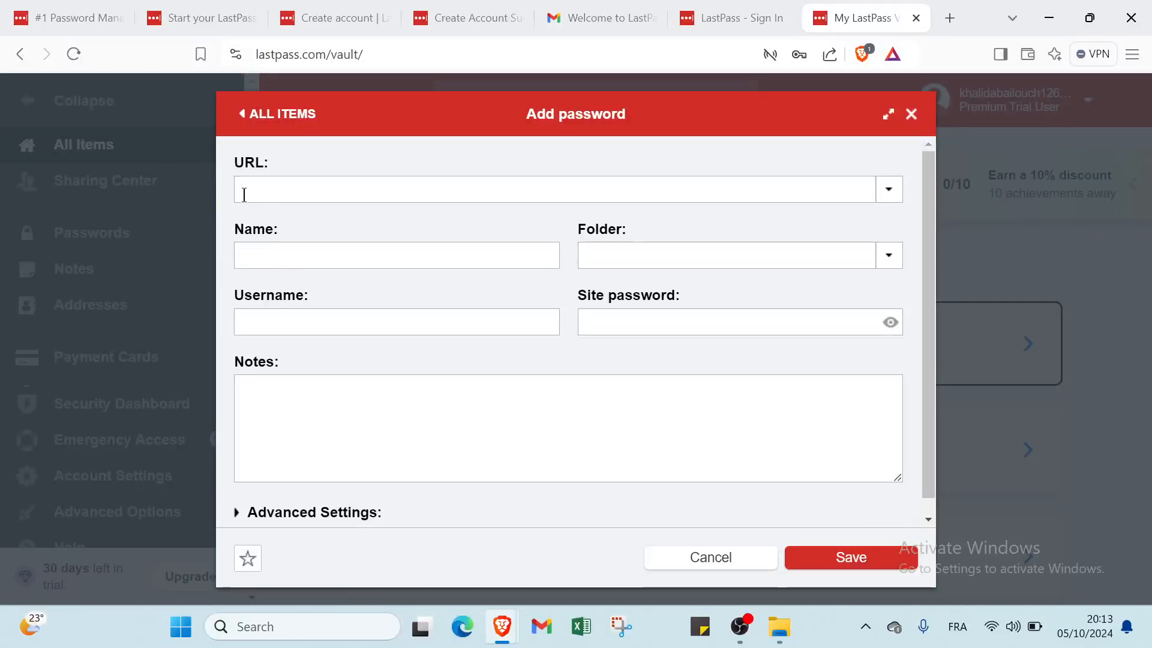
pyautogui.click(249, 256)
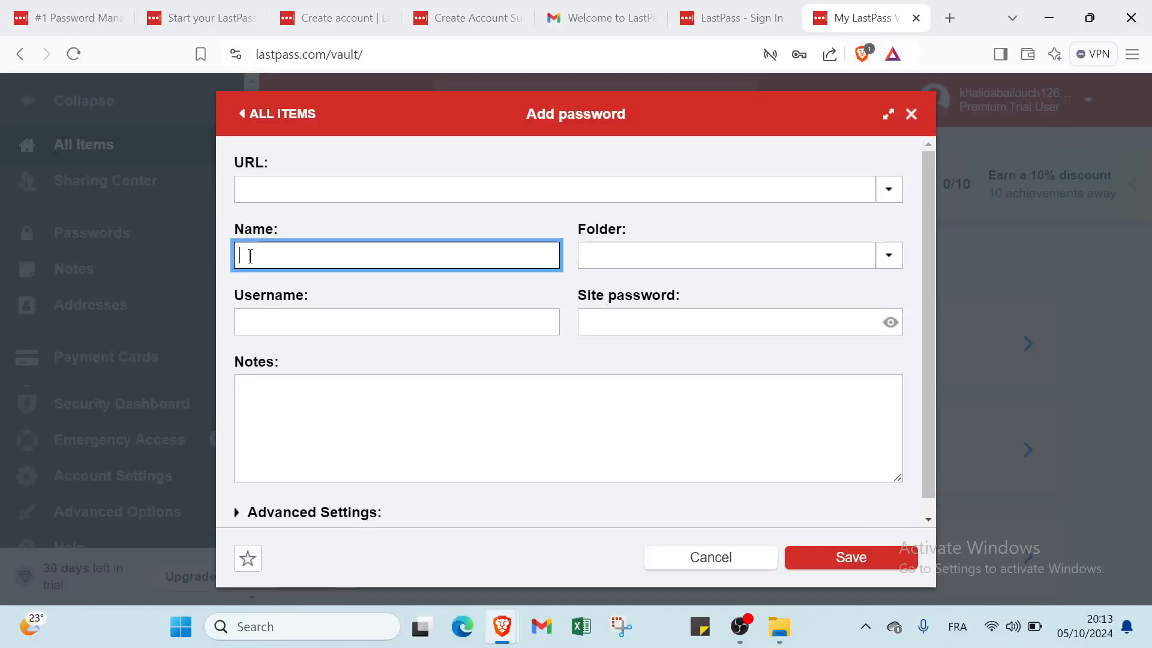
pyautogui.click(287, 317)
pyautogui.click(638, 260)
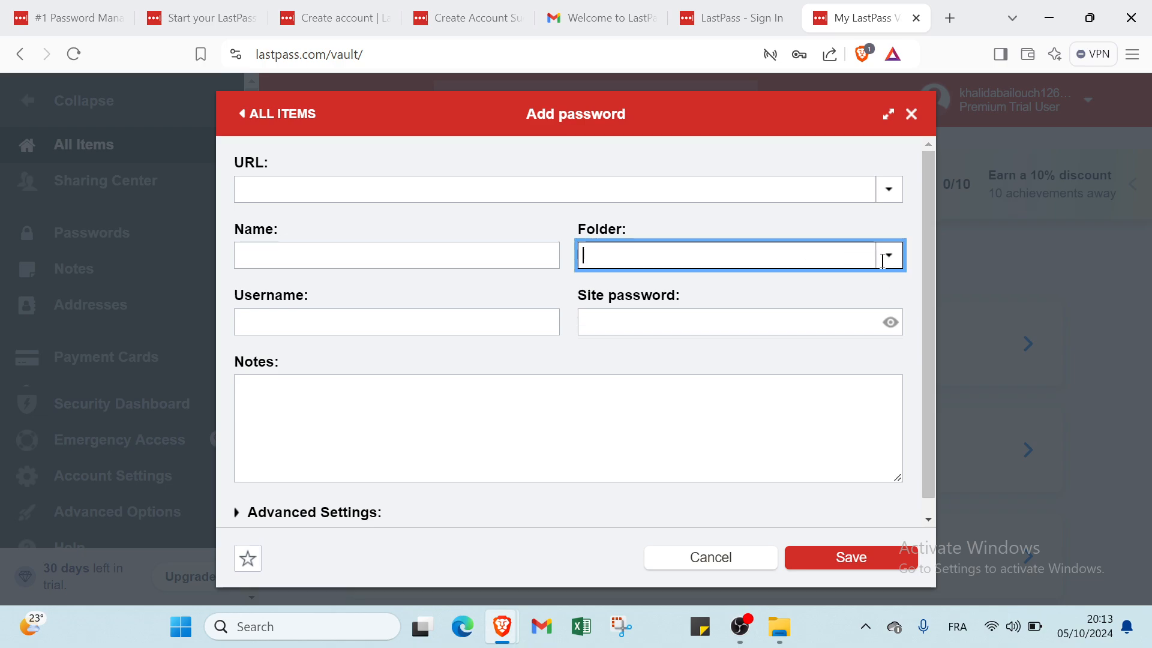
pyautogui.click(786, 203)
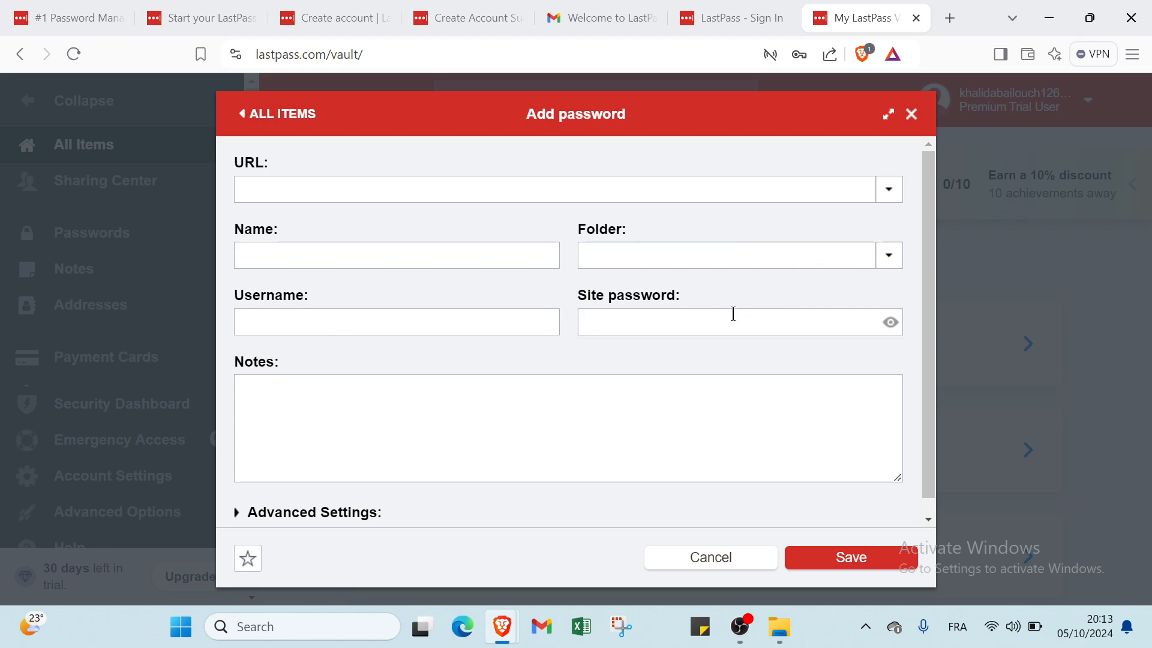
# Step: Look over the password form's notes and Advanced Settings areas and close the form without saving
pyautogui.click(437, 418)
pyautogui.scroll(-1, 437, 418)
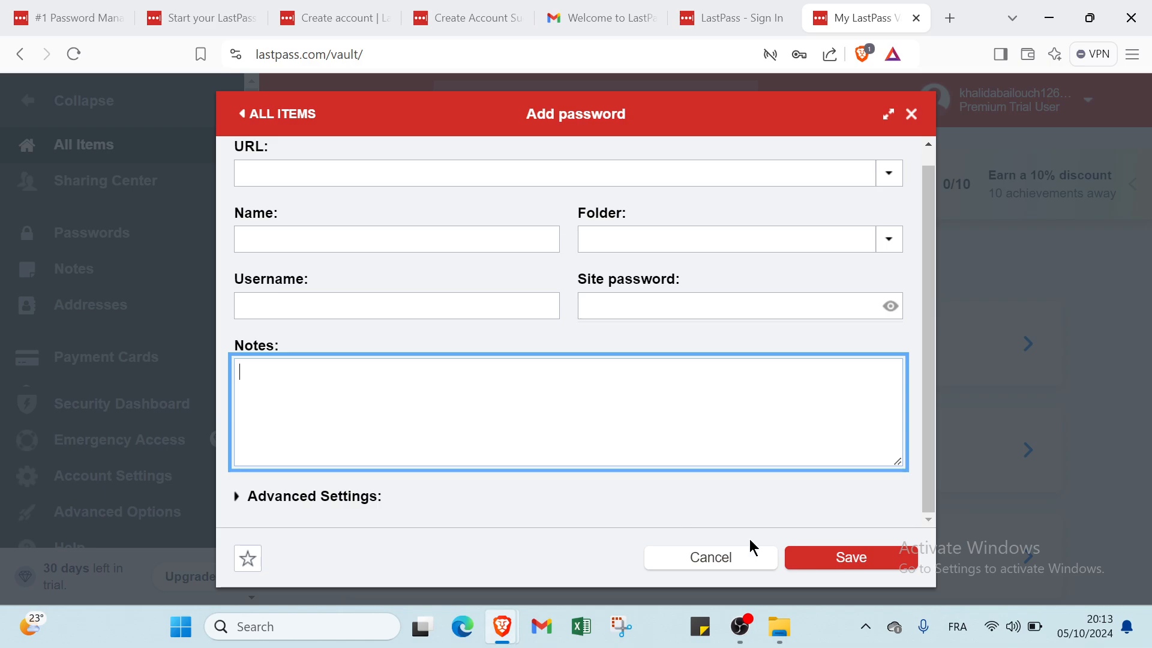
pyautogui.scroll(1, 761, 260)
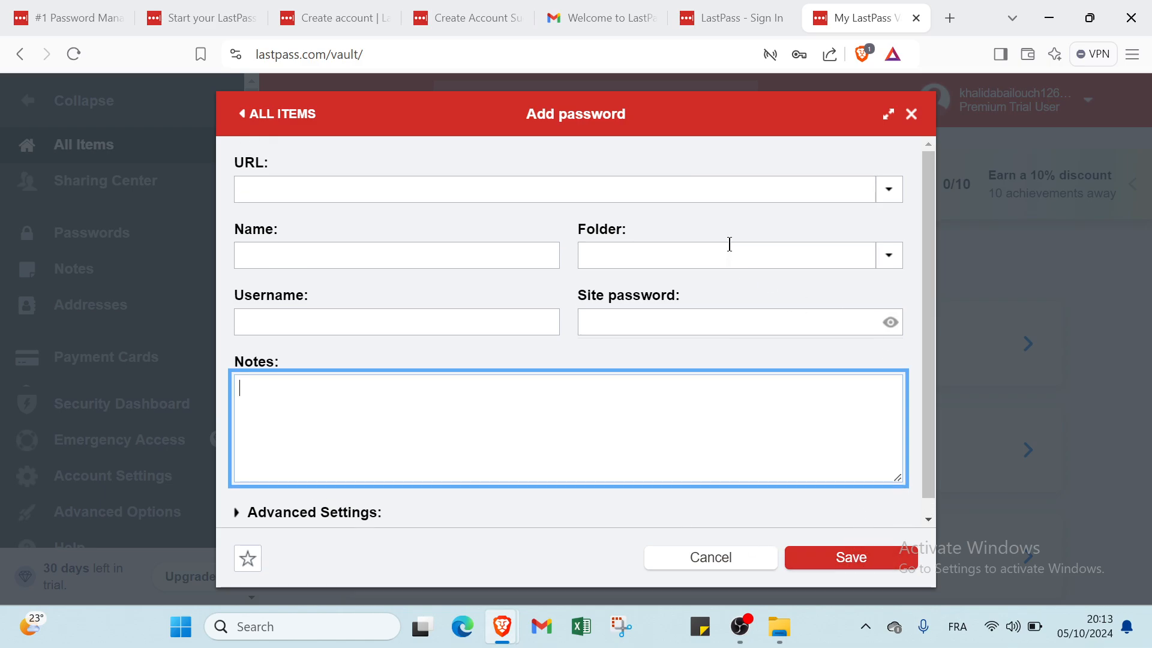
pyautogui.click(911, 115)
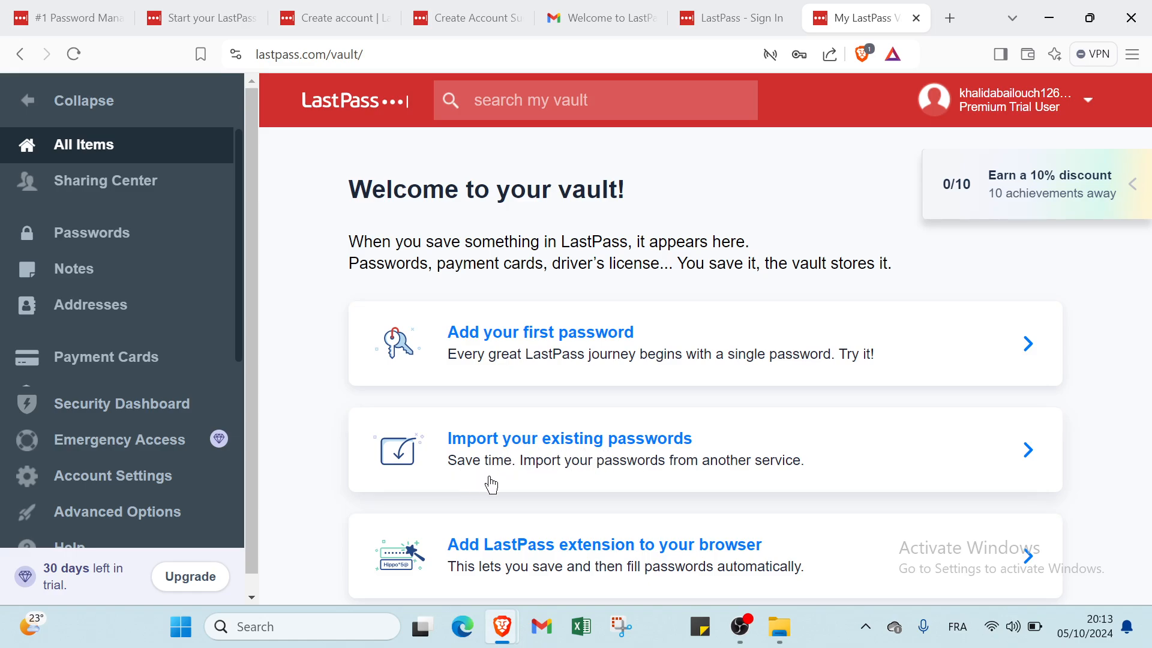
# Step: Open the import of existing passwords and examine the browser, password manager and other source options
pyautogui.click(727, 464)
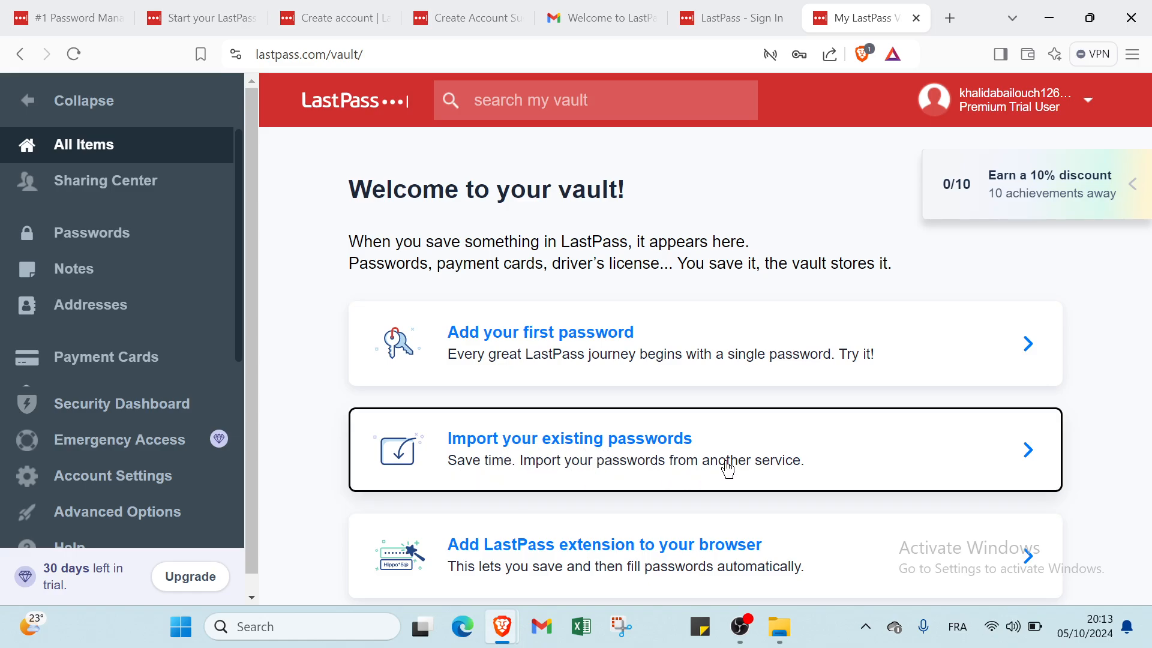
pyautogui.scroll(-2, 488, 418)
pyautogui.scroll(2, 489, 419)
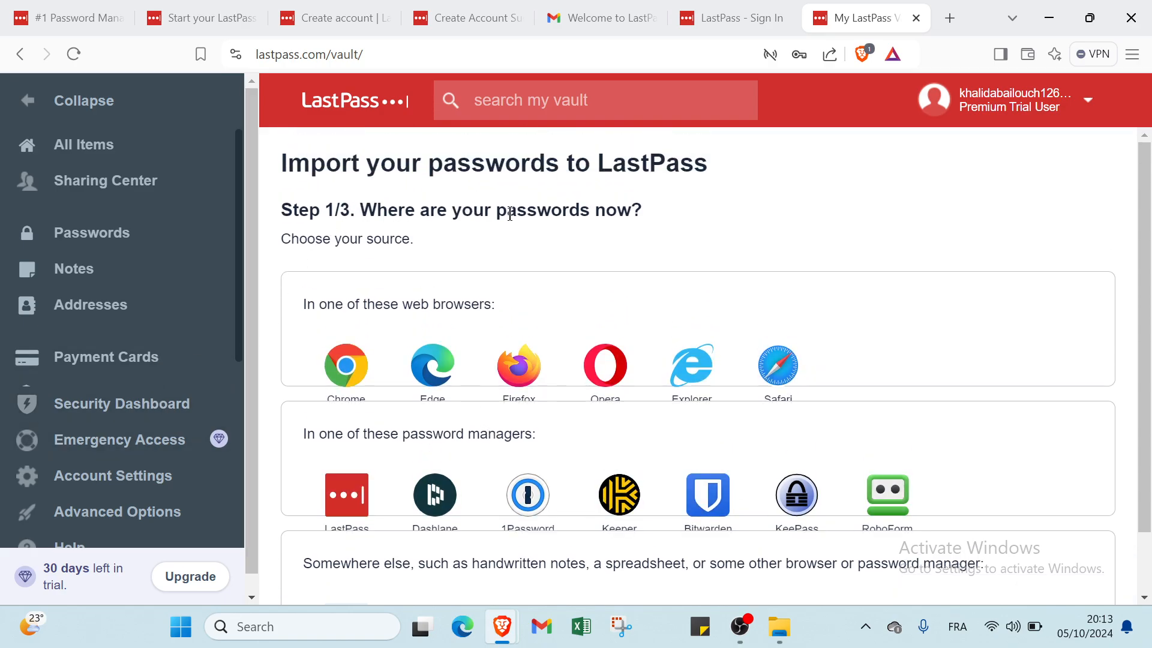
pyautogui.scroll(-1, 549, 219)
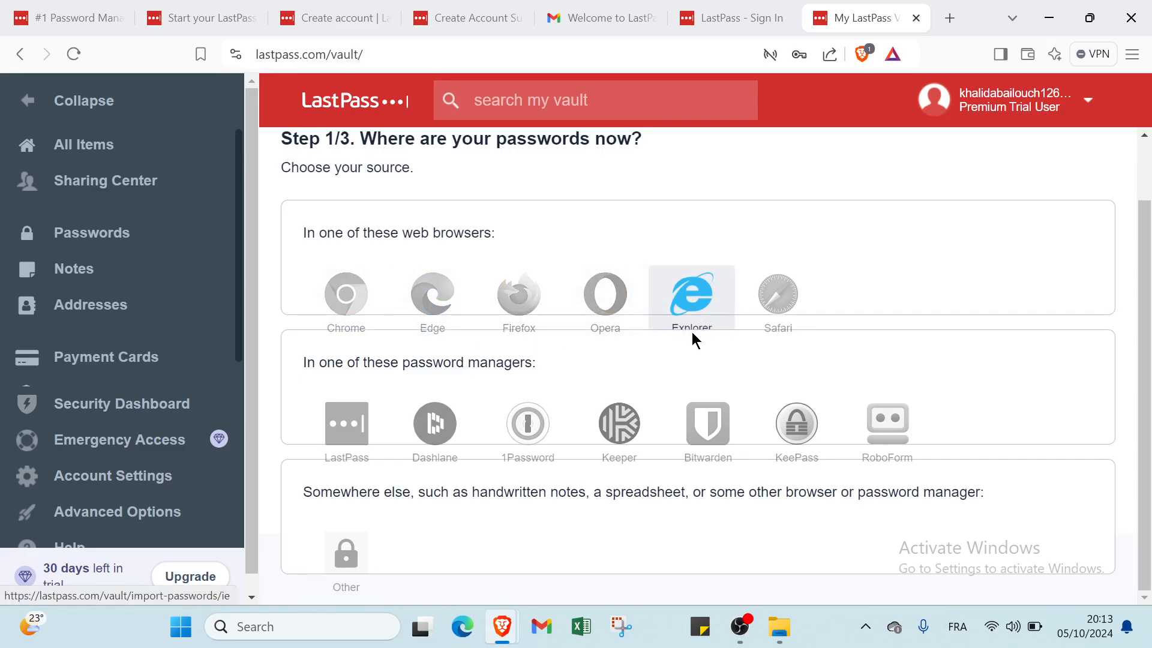
pyautogui.scroll(1, 368, 522)
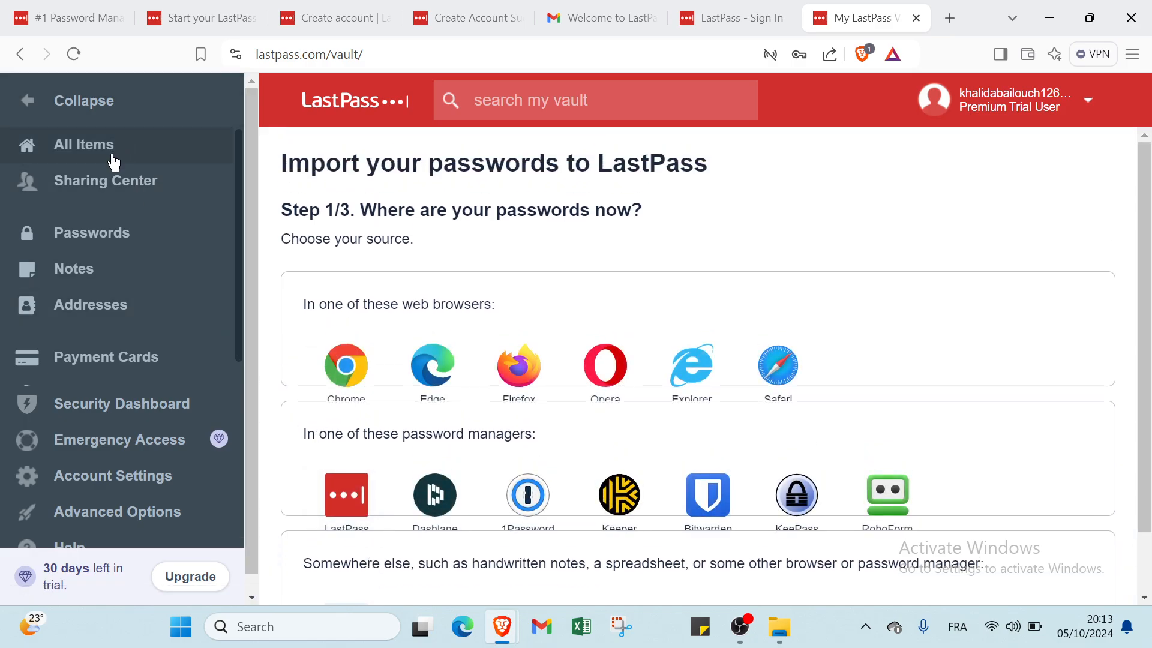
# Step: Return to all vault items, open the LastPass browser extension's Chrome Web Store page and look over its screenshots and overview
pyautogui.click(113, 157)
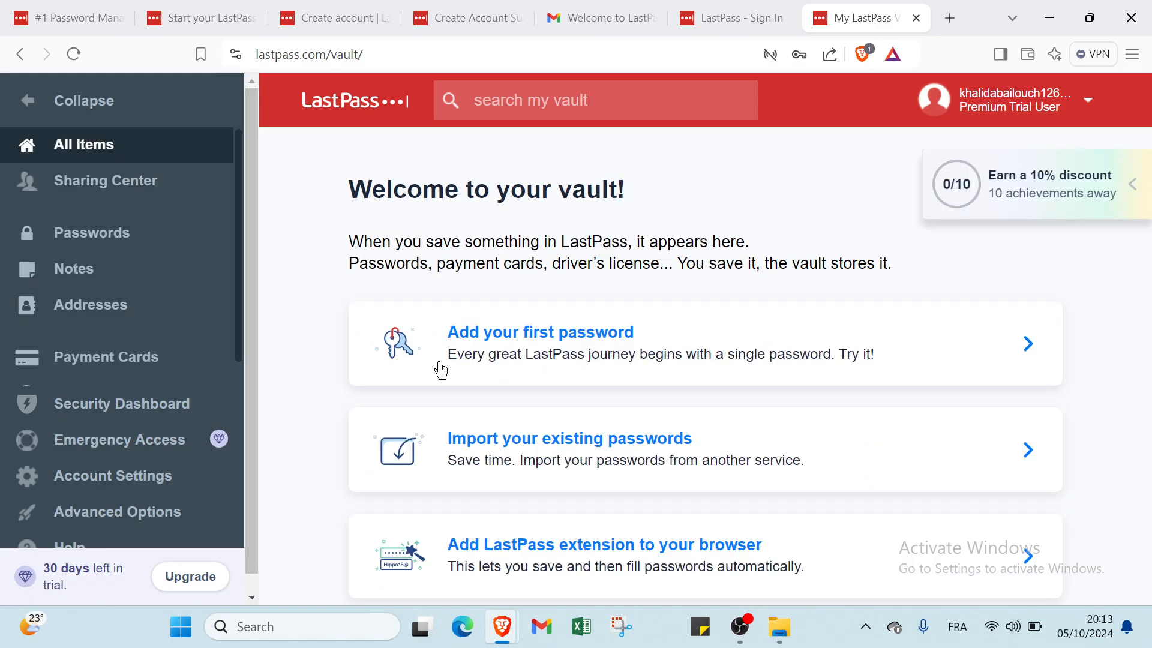
pyautogui.click(540, 547)
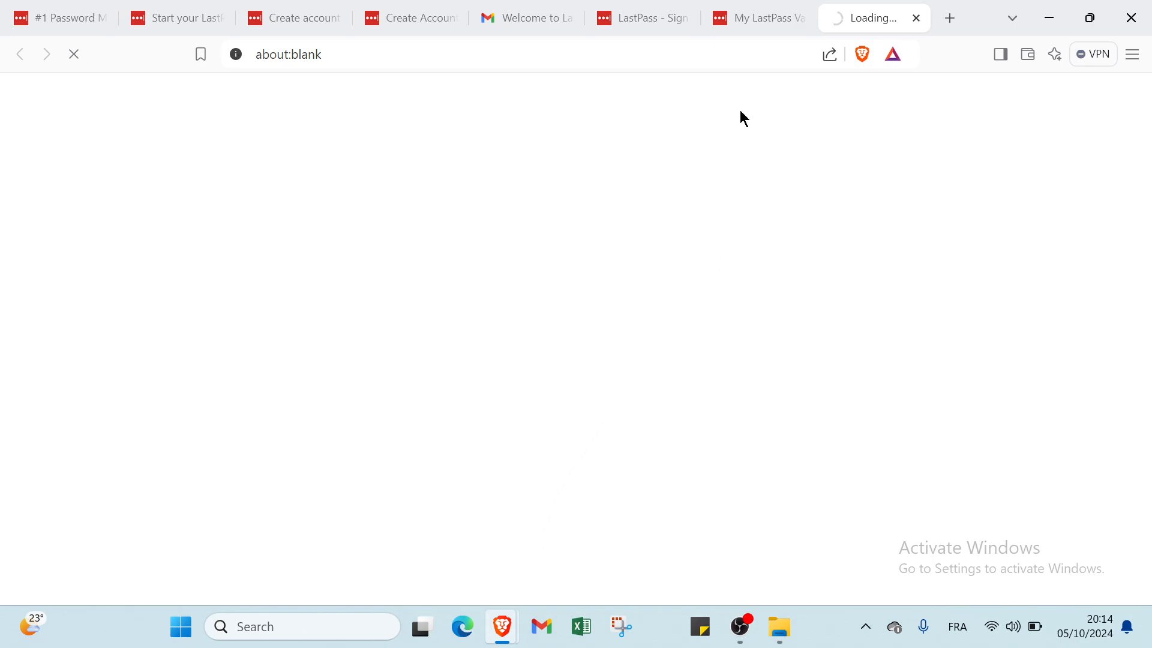
pyautogui.click(748, 24)
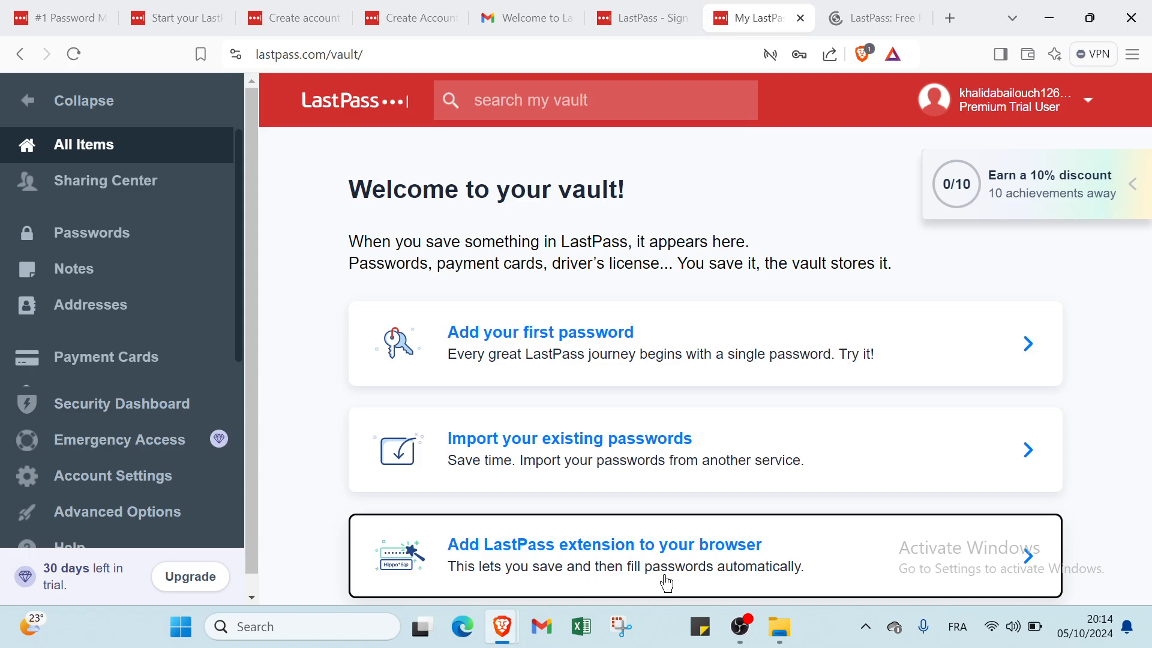
pyautogui.click(855, 21)
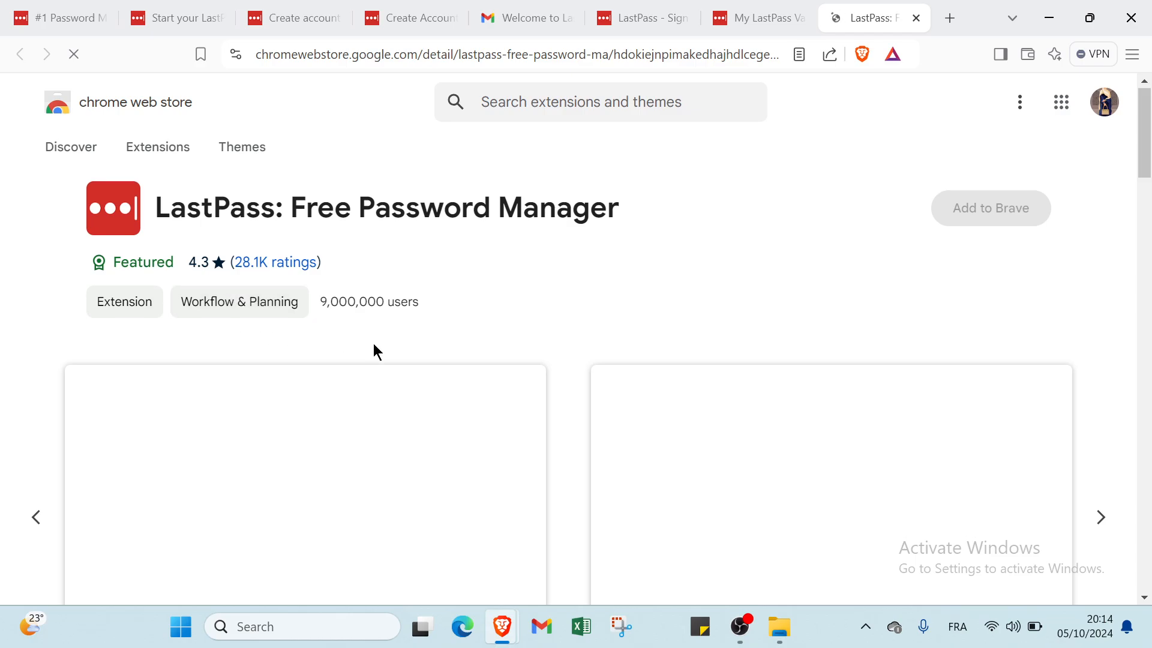
pyautogui.scroll(-5, 373, 348)
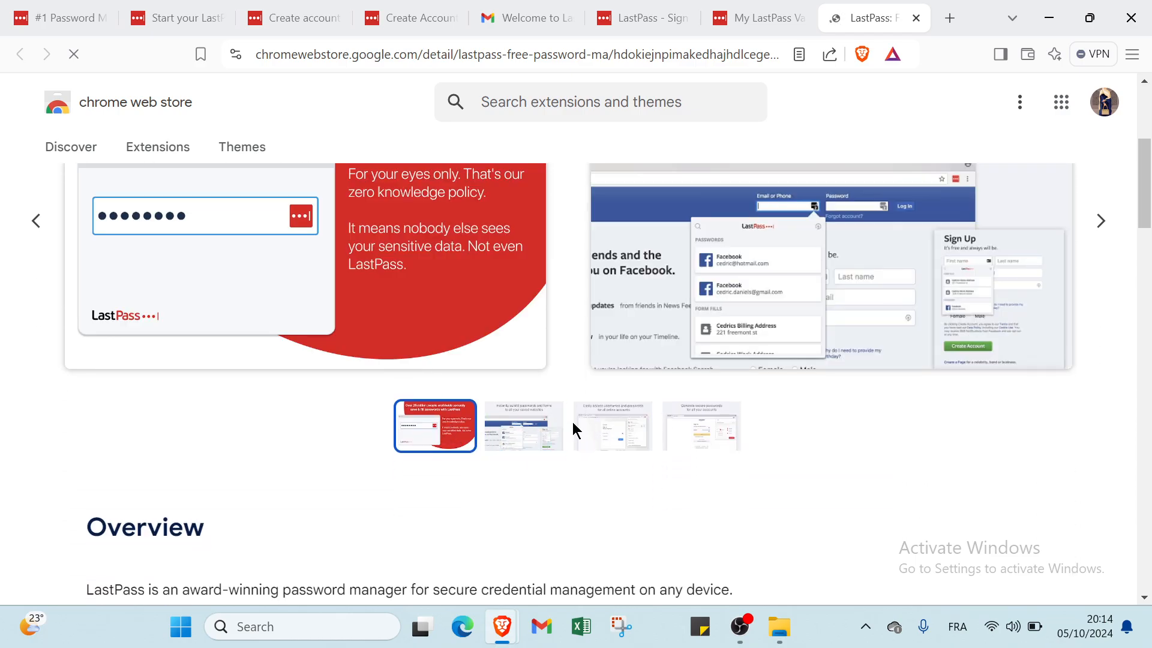
pyautogui.scroll(5, 578, 432)
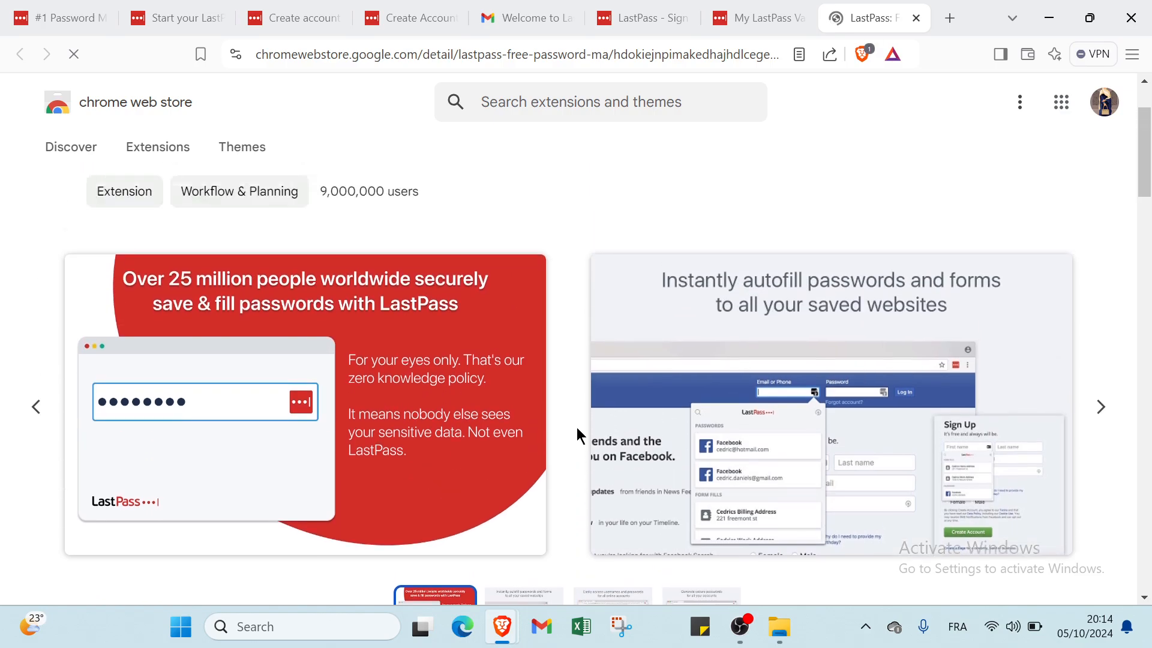
# Step: Return to the LastPass vault and look over its Sharing Center and Passwords sections
pyautogui.click(747, 18)
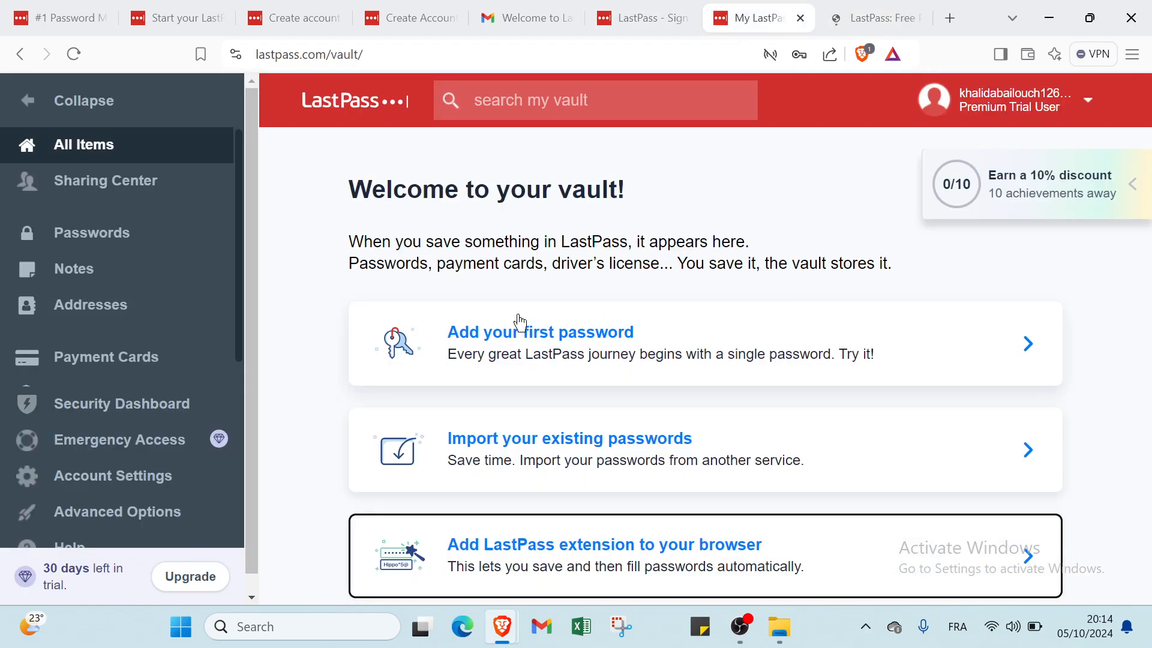
pyautogui.click(107, 198)
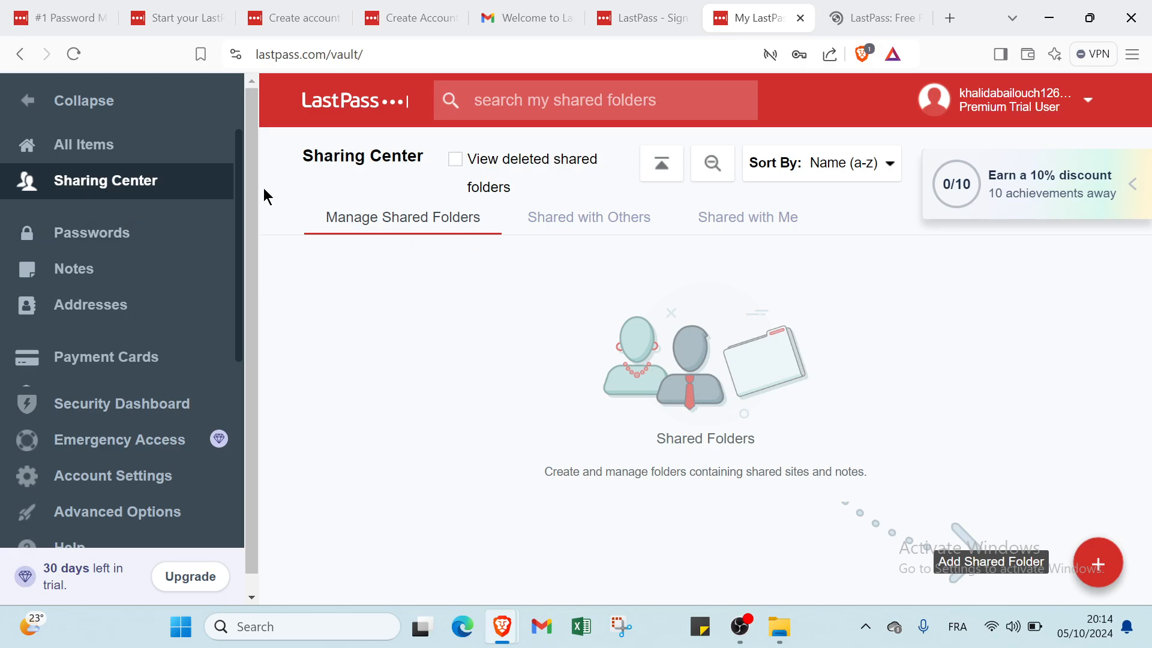
pyautogui.click(48, 249)
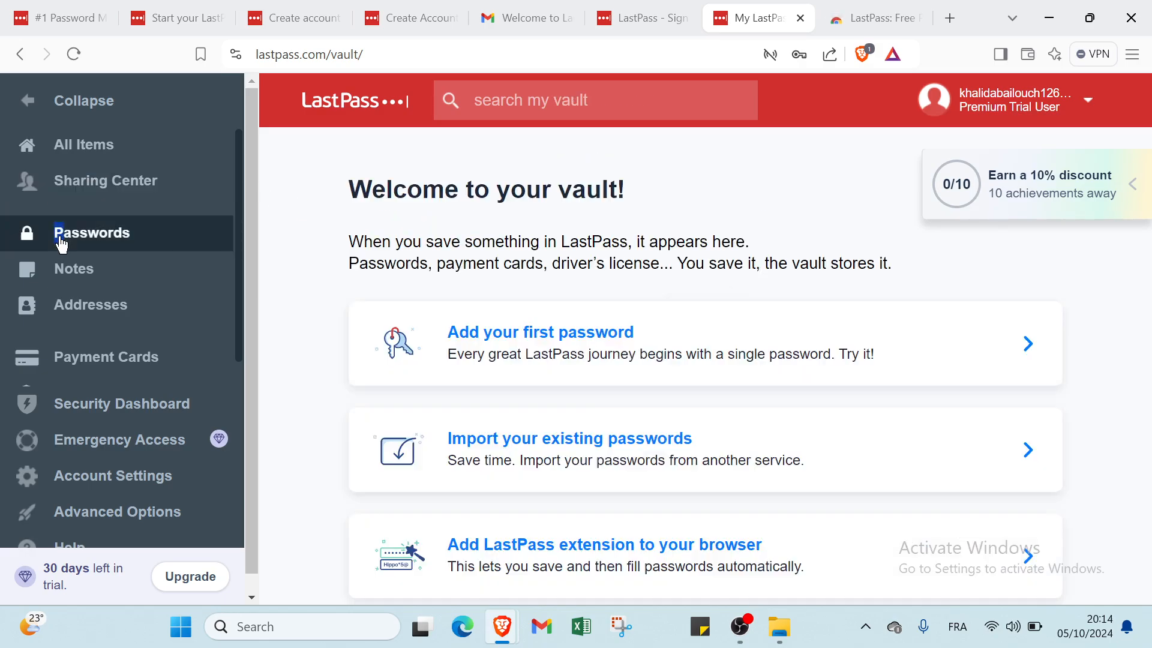
# Step: Show the vault's Notes, open a new secure note to look over its fields, and close it without saving
pyautogui.click(78, 282)
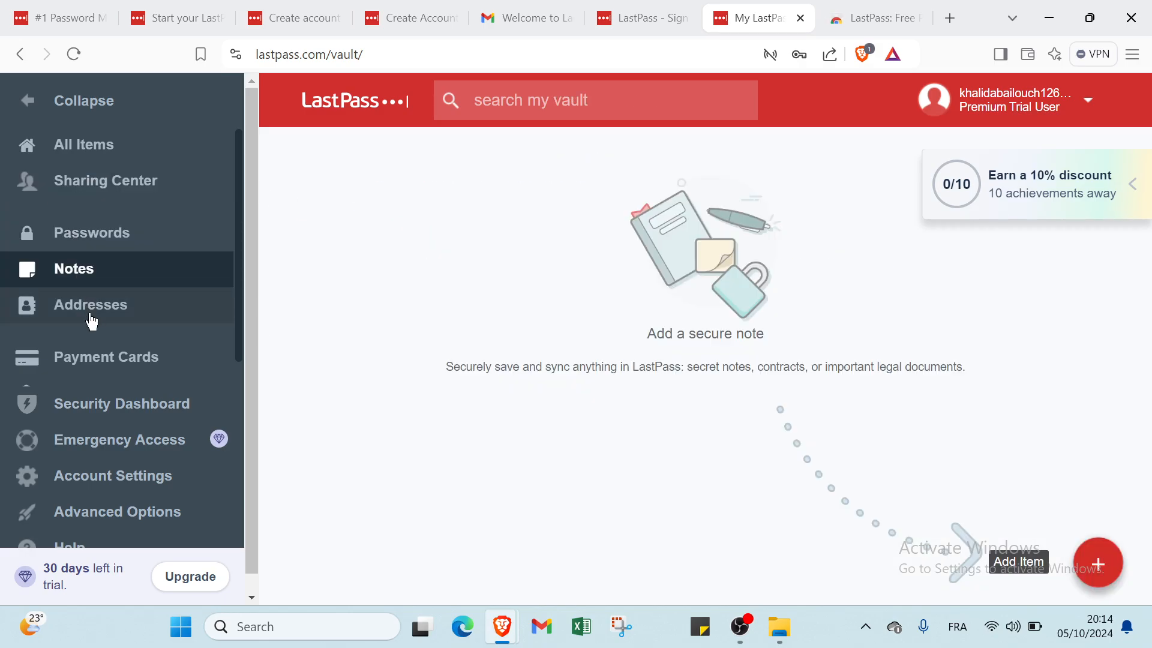
pyautogui.click(1096, 564)
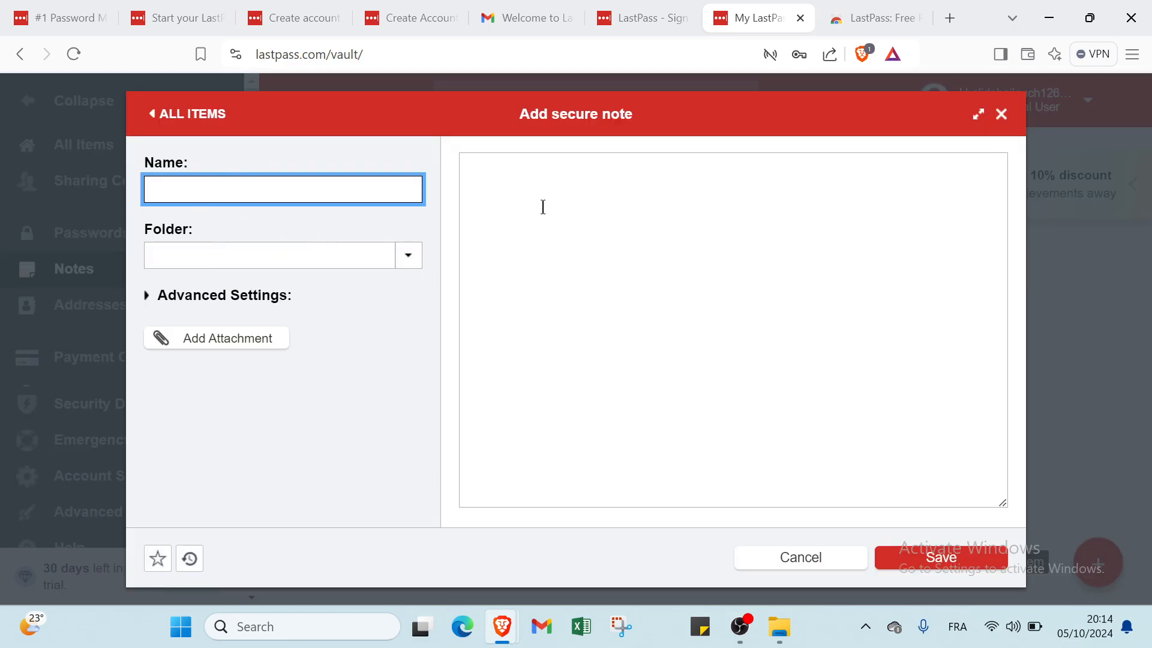
pyautogui.click(497, 184)
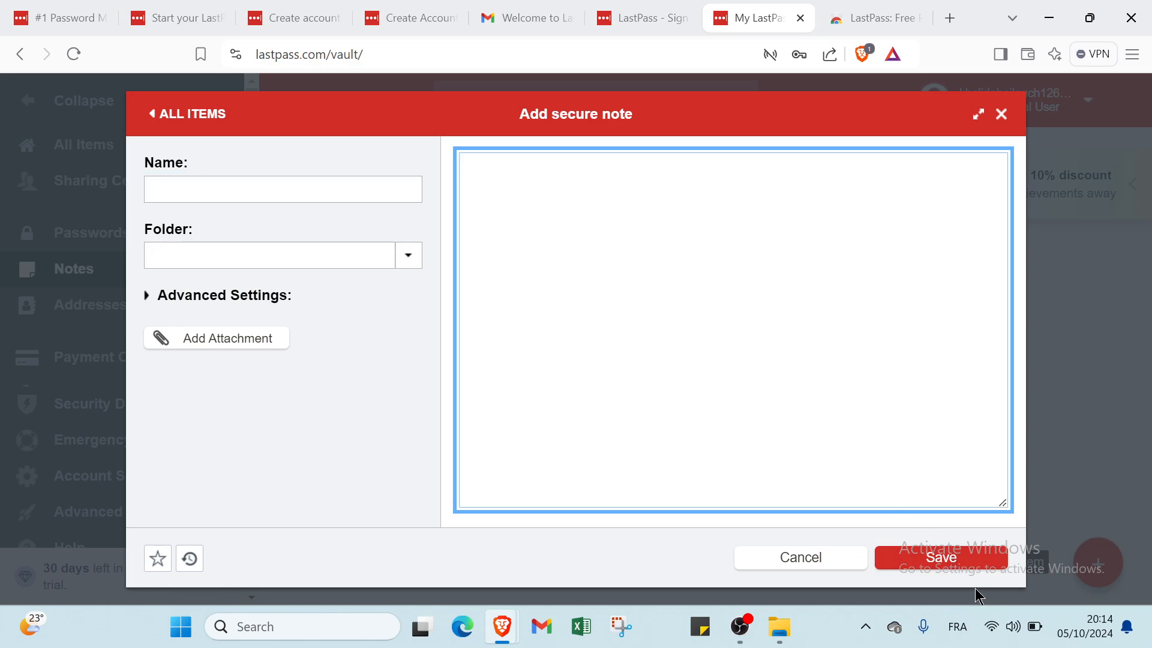
pyautogui.click(1002, 115)
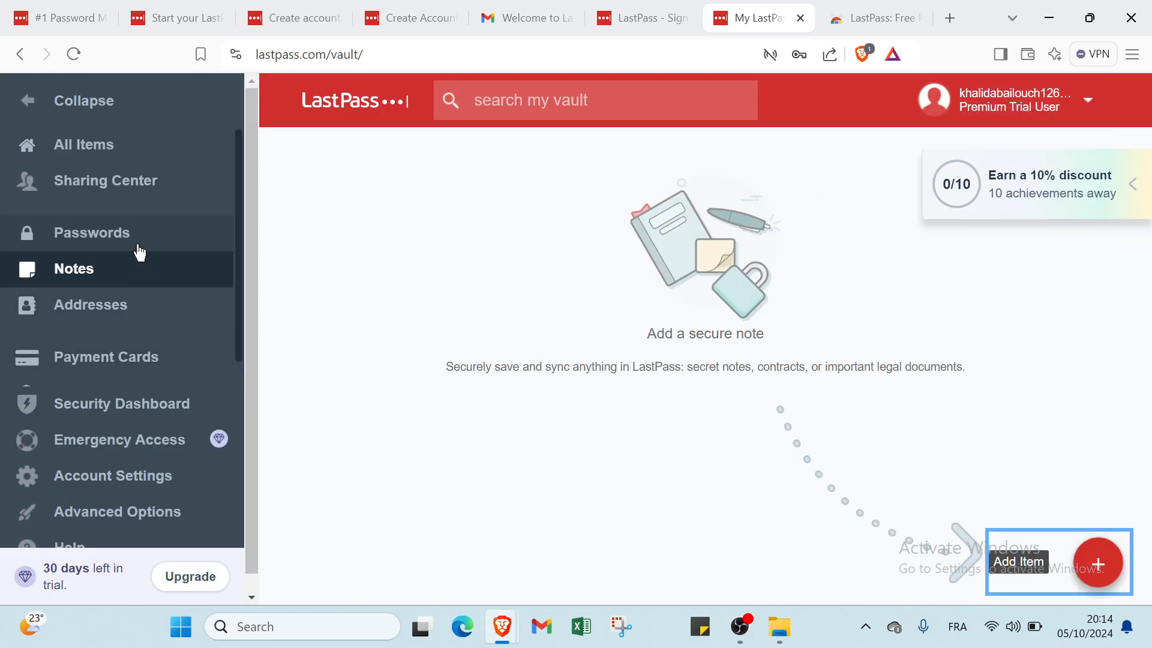
# Step: Show the vault's Addresses, open a new address item to look over its contact fields, and close it without saving
pyautogui.click(124, 302)
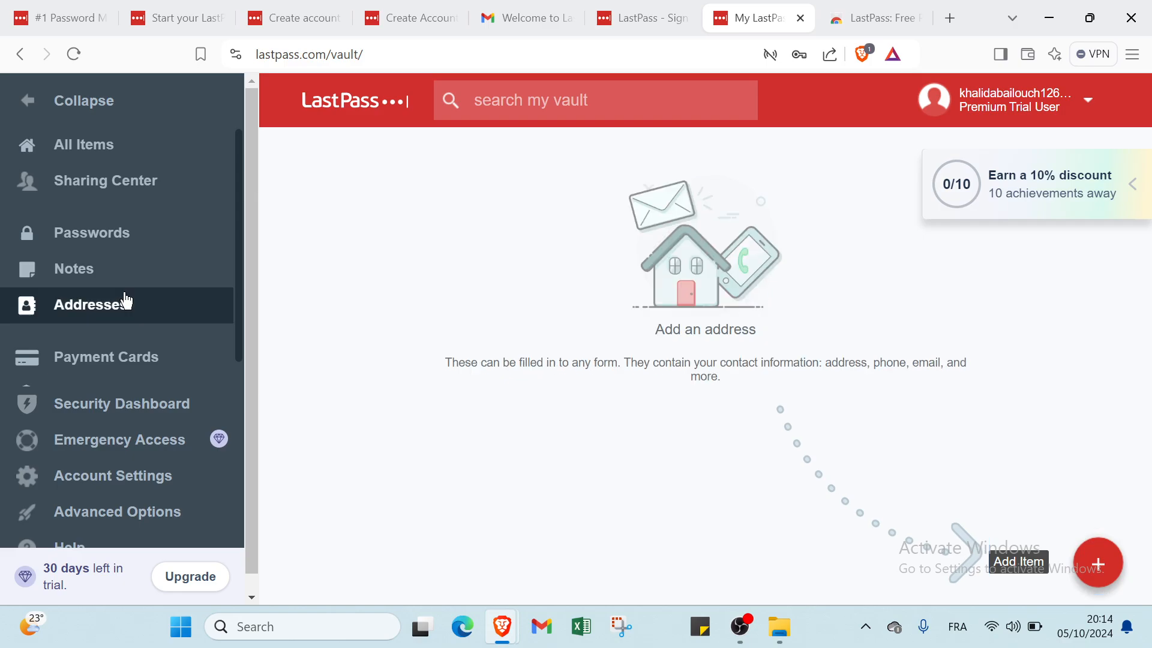
pyautogui.click(1089, 566)
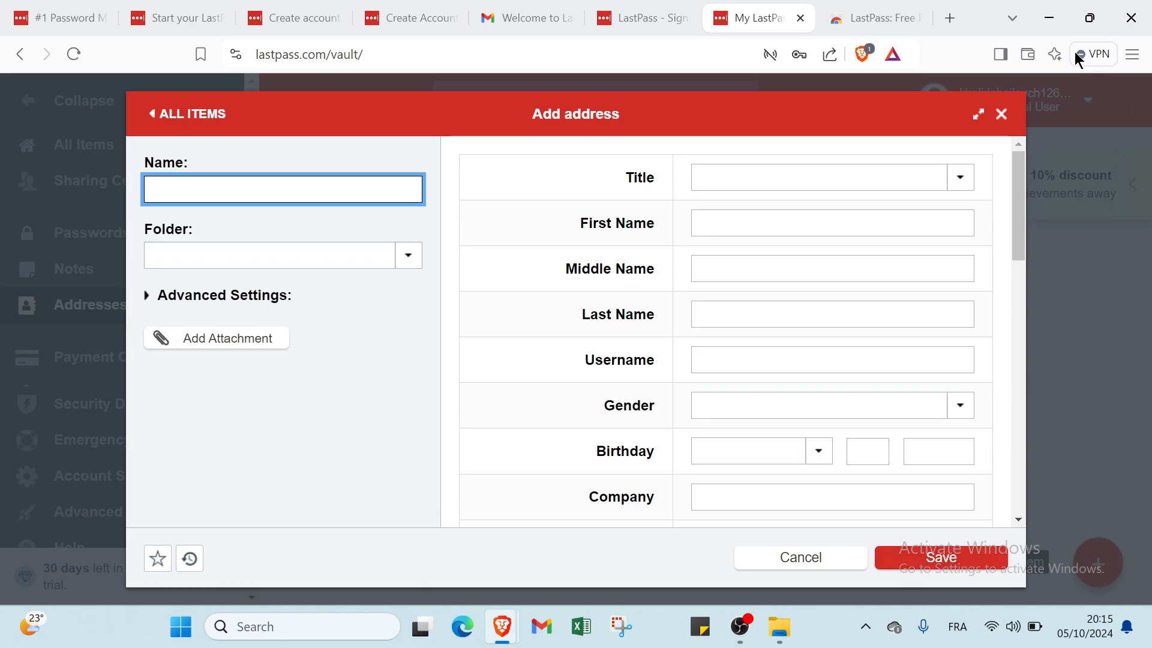
pyautogui.click(1002, 114)
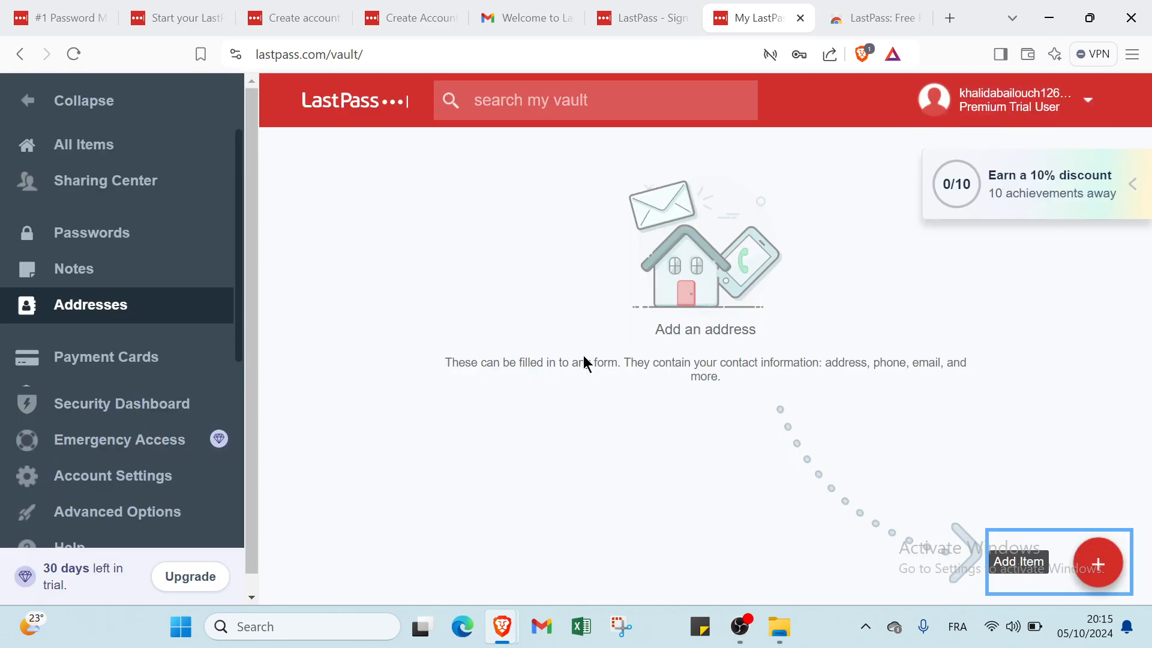
# Step: Show the Payment Cards, open a new payment card to look over its card fields, and cancel it without saving
pyautogui.click(114, 358)
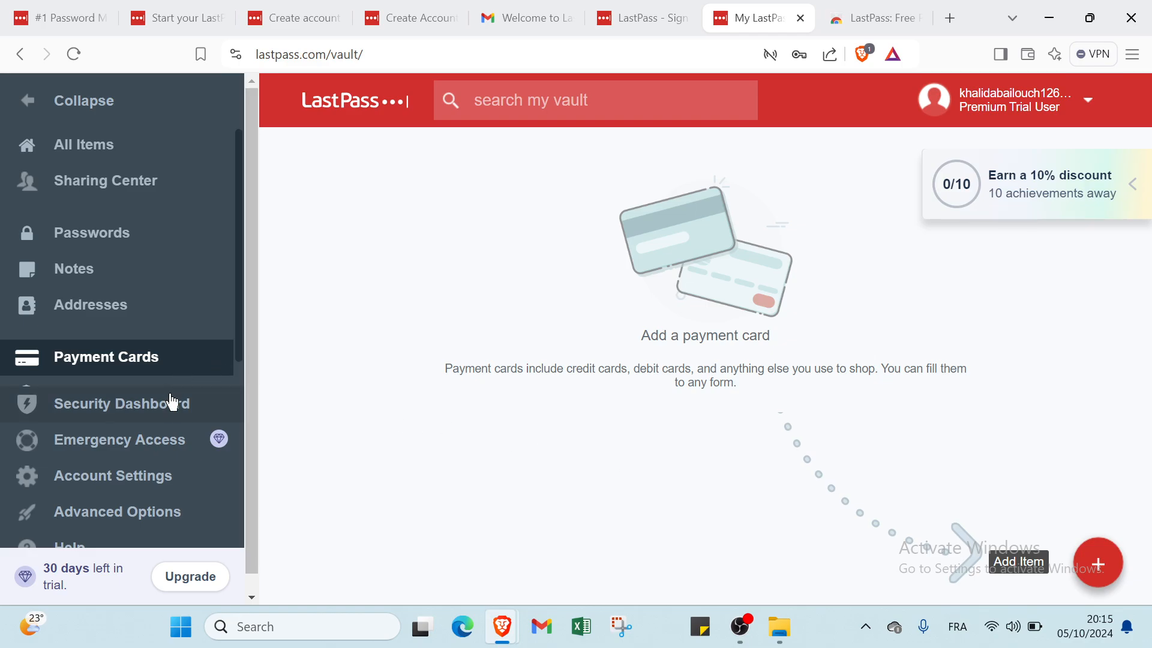
pyautogui.click(1098, 563)
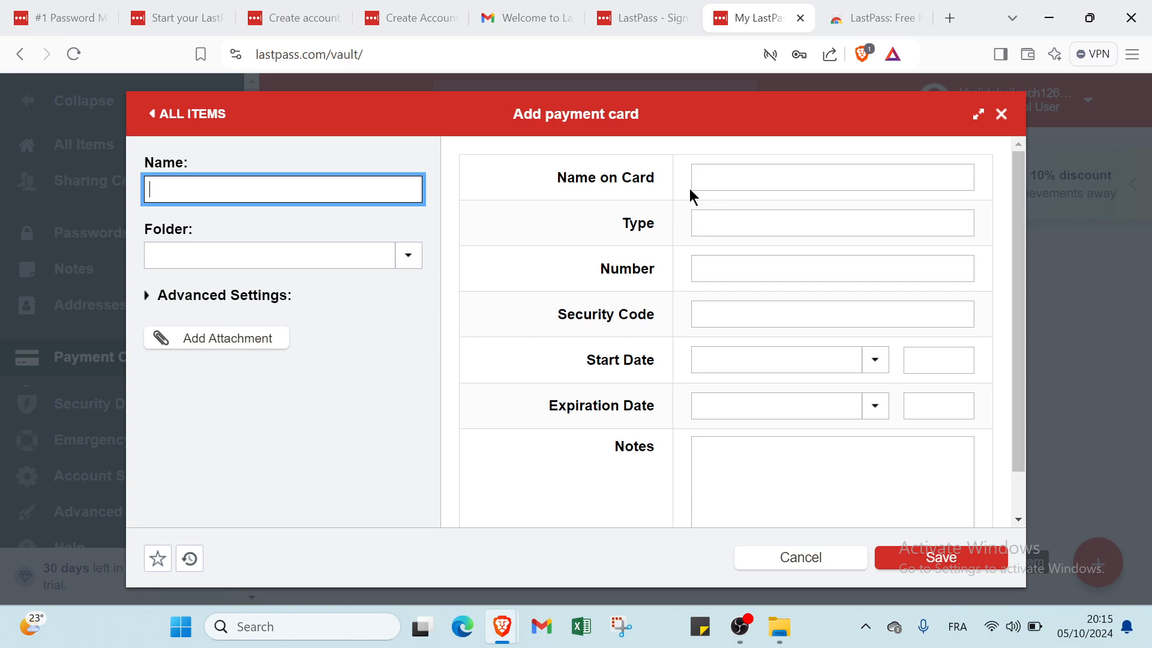
pyautogui.click(756, 179)
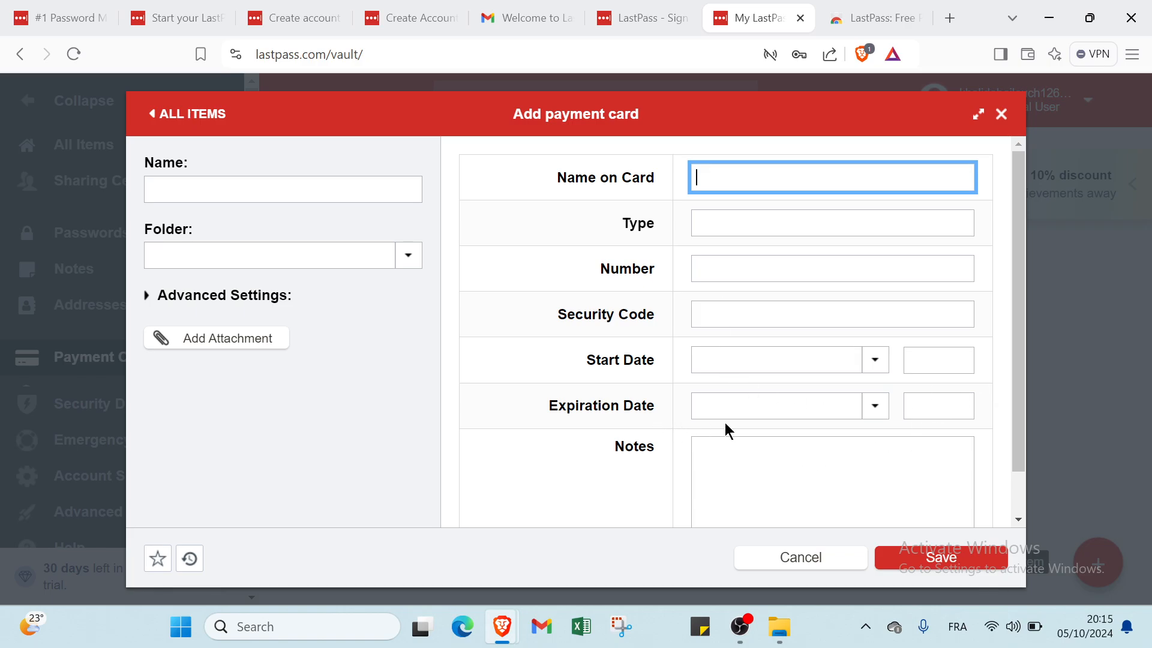
pyautogui.click(818, 562)
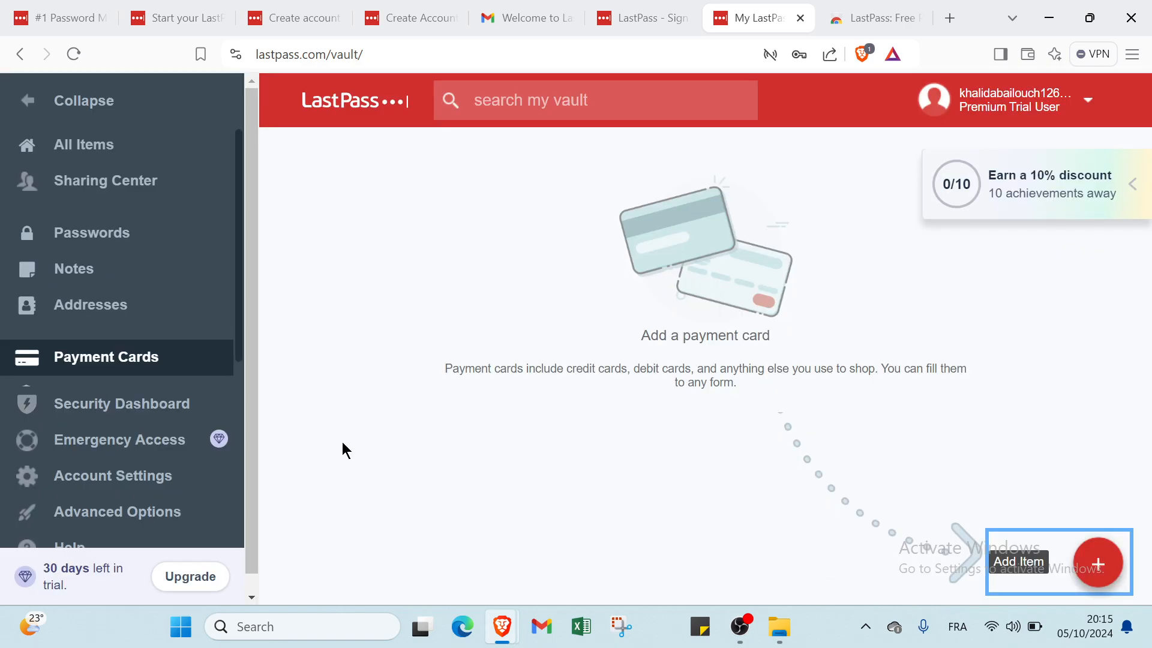
# Step: Examine the Security Dashboard's security score and dark web monitoring areas, and view the Emergency Access section
pyautogui.click(102, 404)
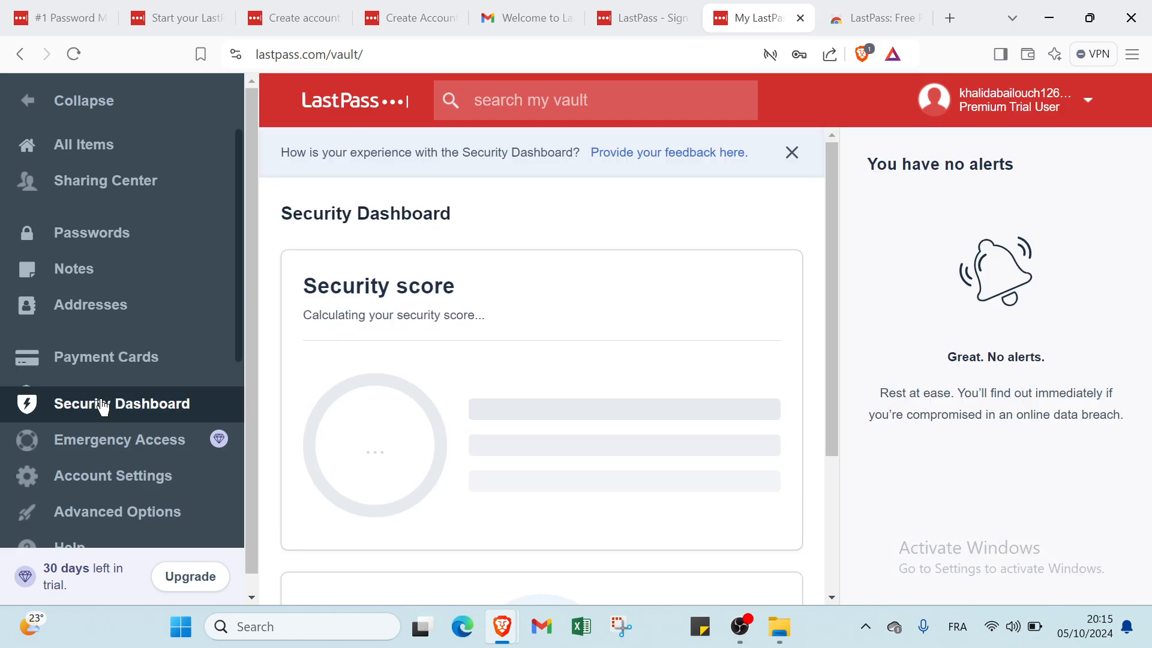
pyautogui.scroll(-3, 372, 369)
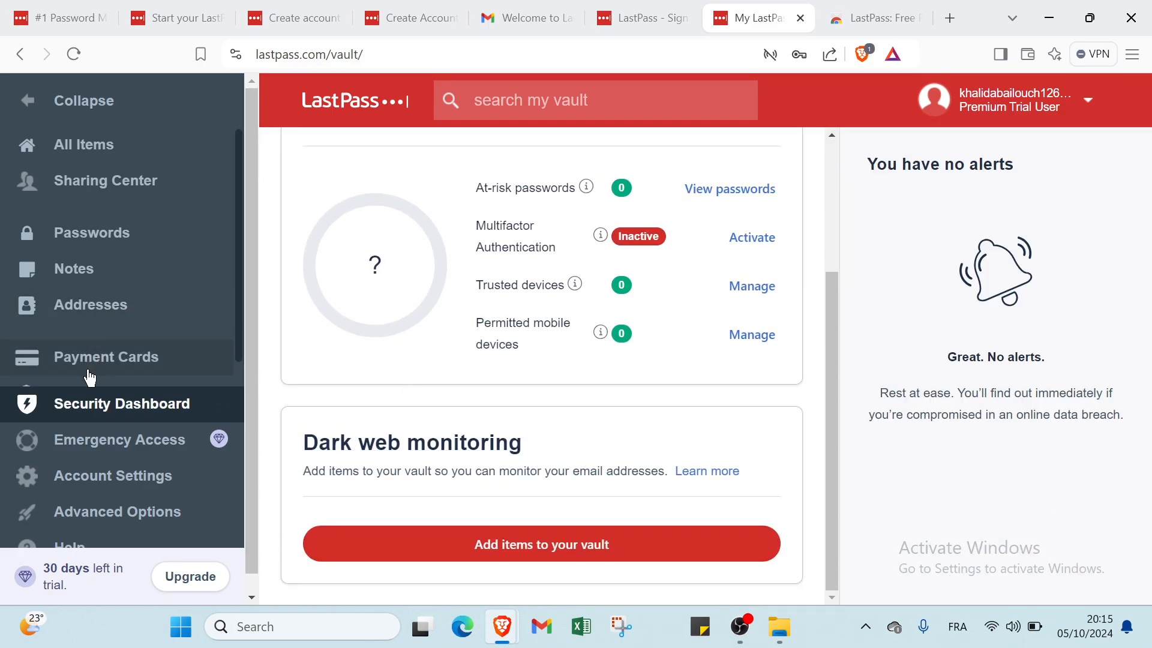
pyautogui.click(123, 441)
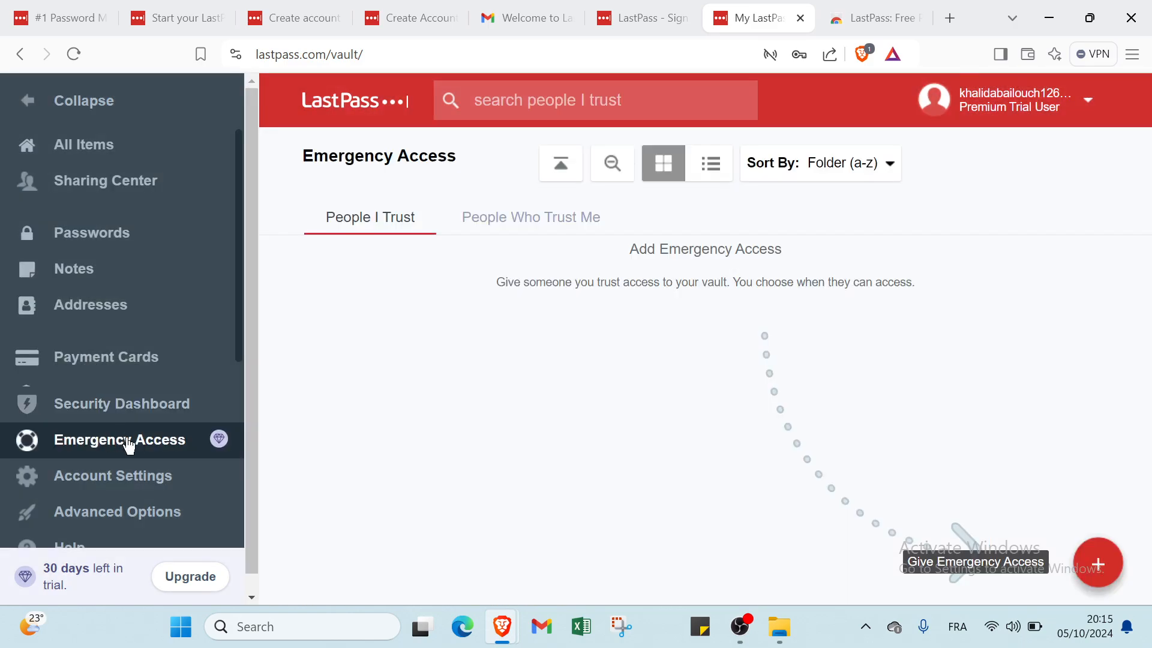
pyautogui.click(127, 486)
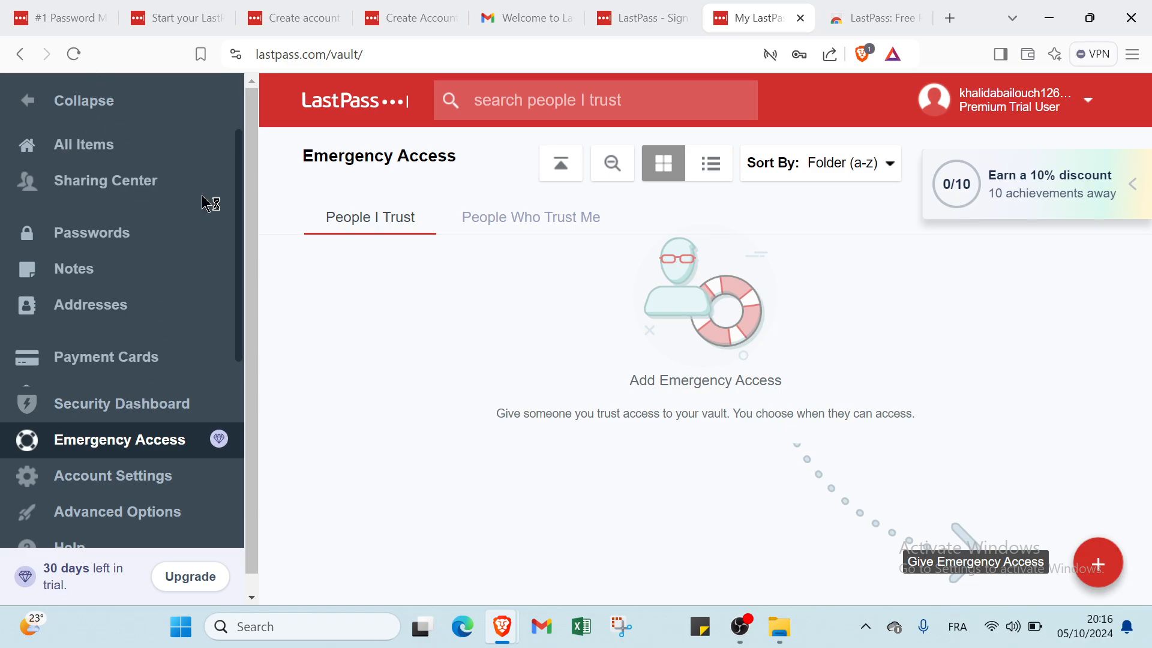
pyautogui.click(668, 22)
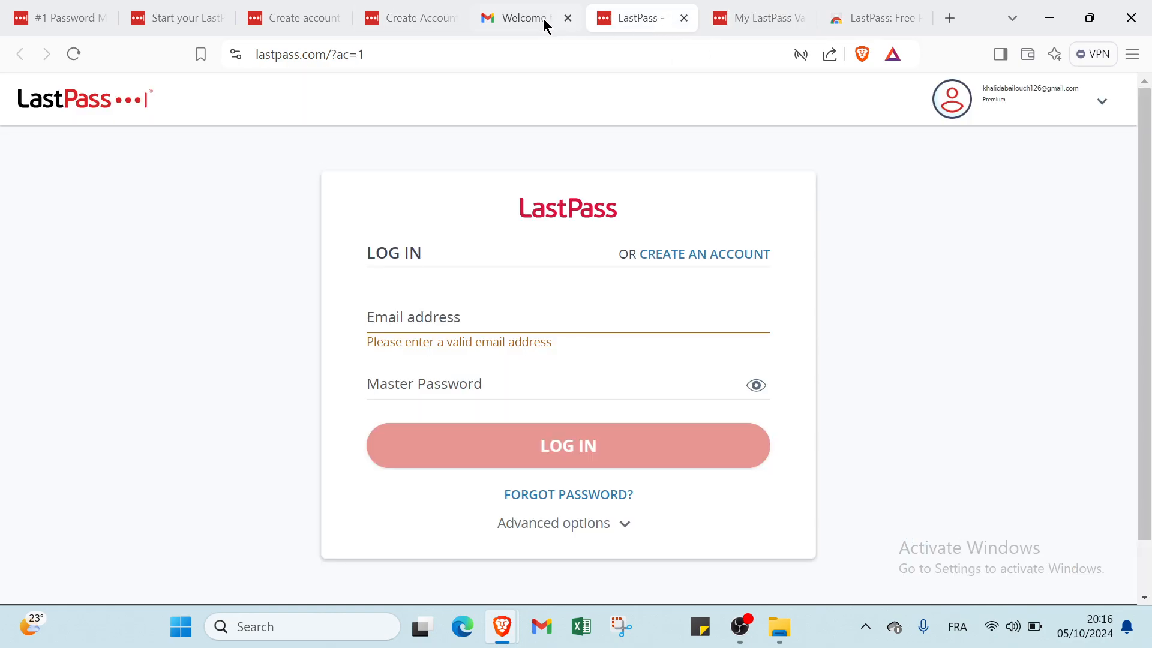
pyautogui.click(542, 21)
pyautogui.click(748, 20)
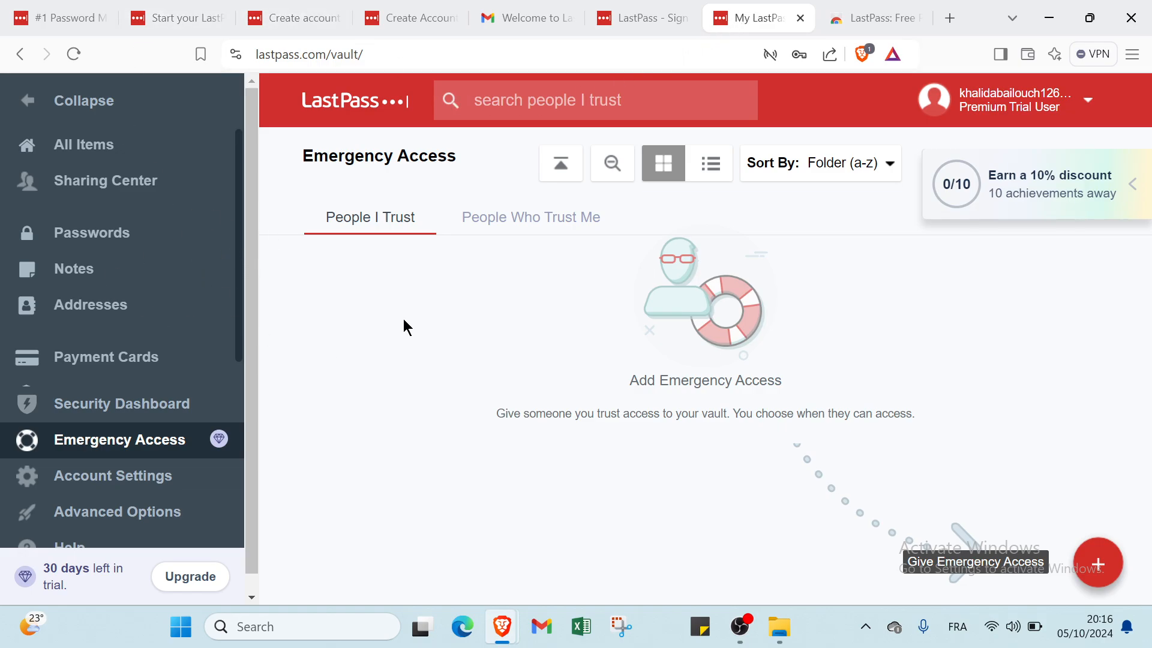
# Step: Go back to the LastPass home page and look over its introduction, webinar and password autofill sections
pyautogui.click(58, 18)
pyautogui.scroll(-3, 256, 341)
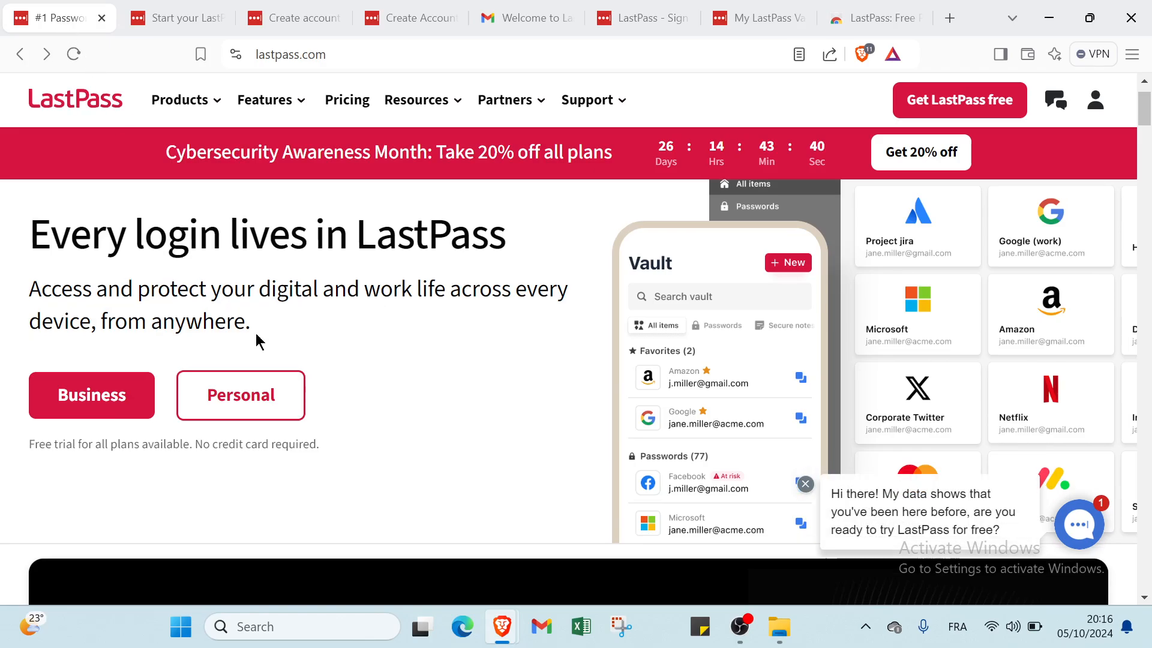
pyautogui.scroll(-1, 257, 334)
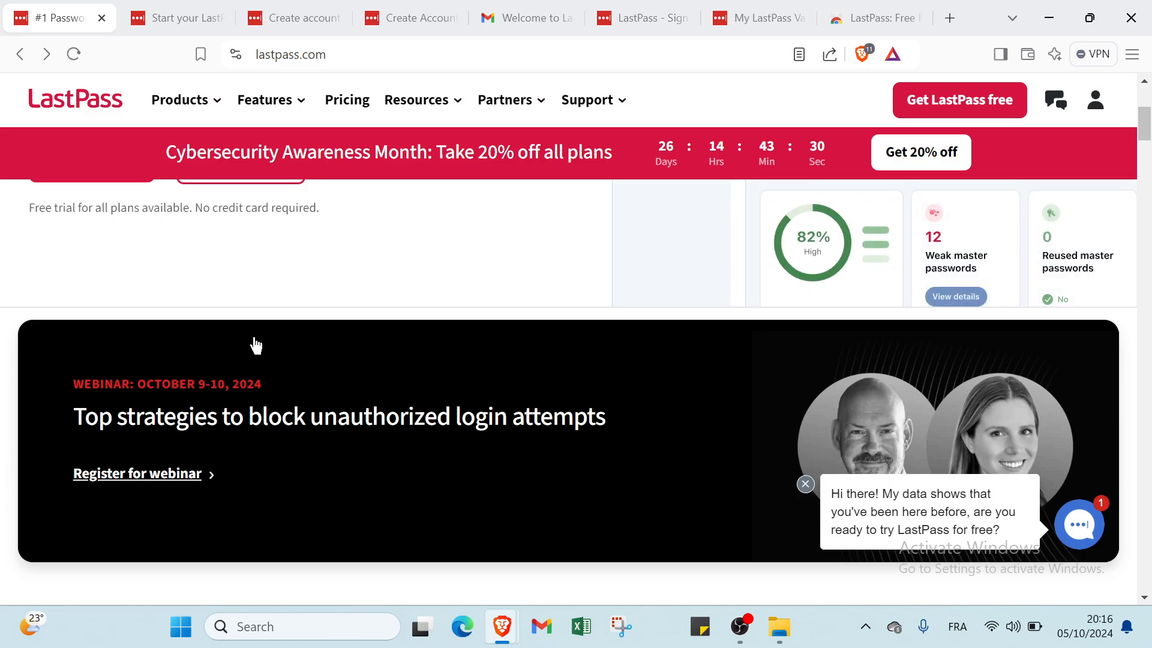
pyautogui.scroll(-2, 253, 343)
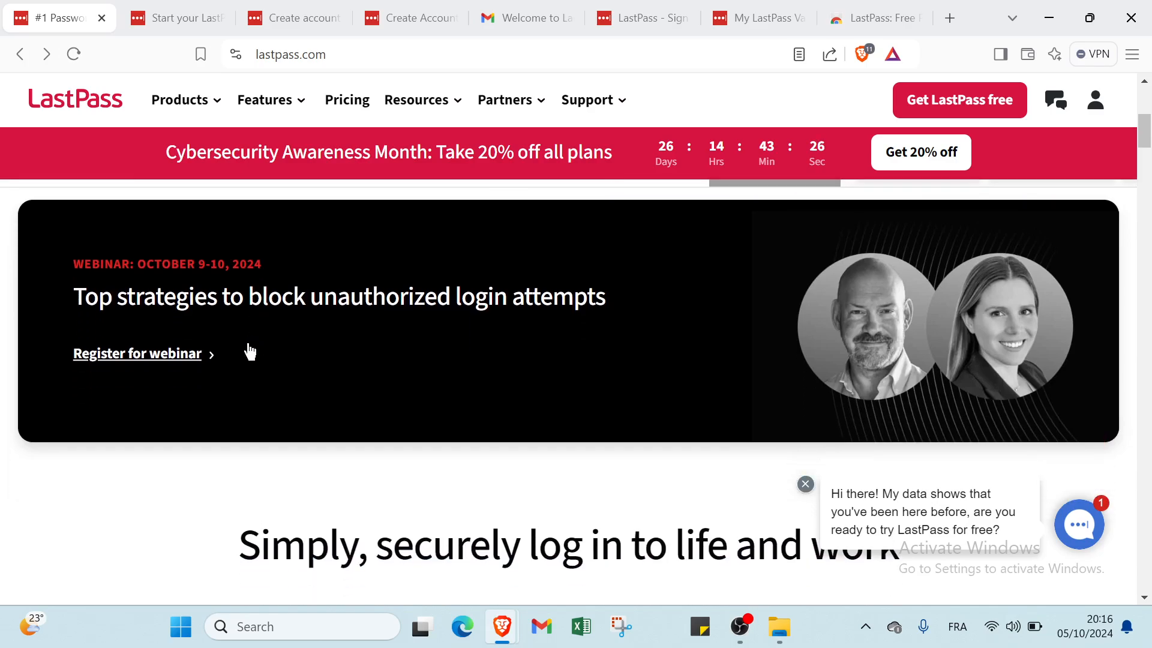
pyautogui.scroll(-2, 250, 352)
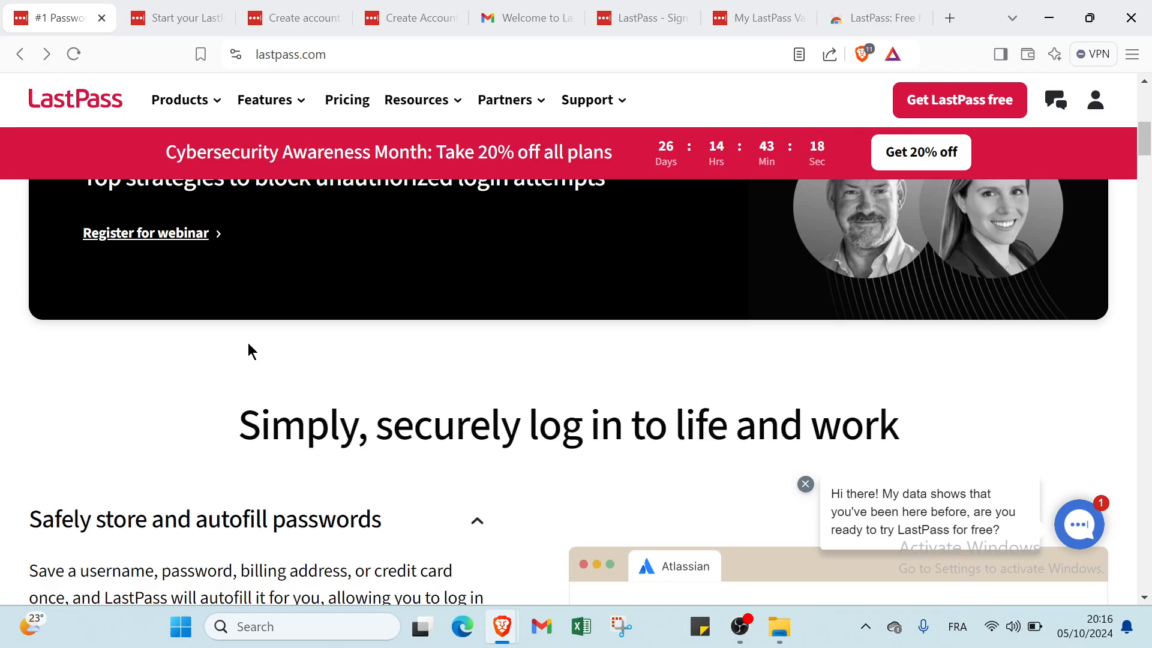
pyautogui.scroll(-2, 251, 352)
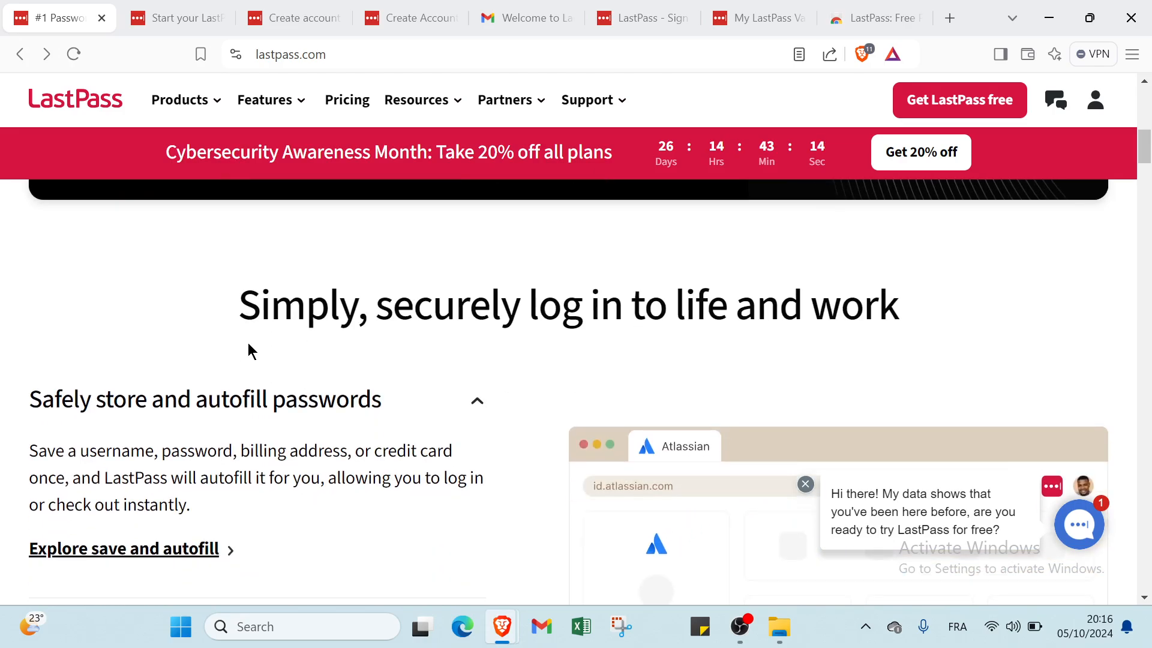
pyautogui.scroll(5, 250, 351)
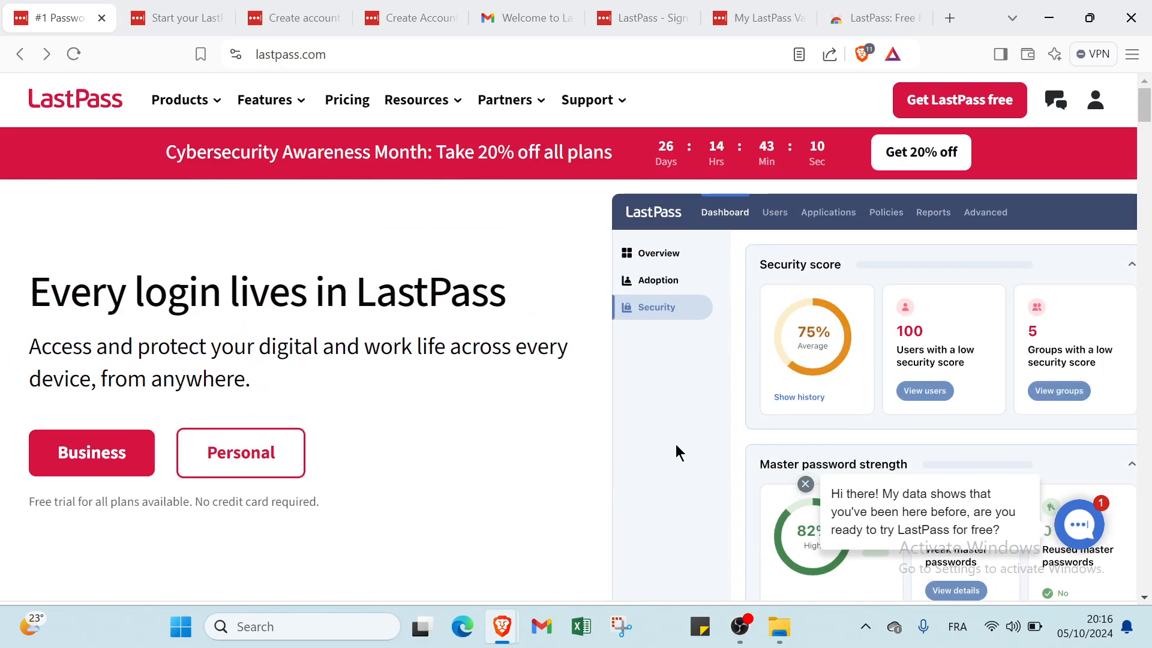